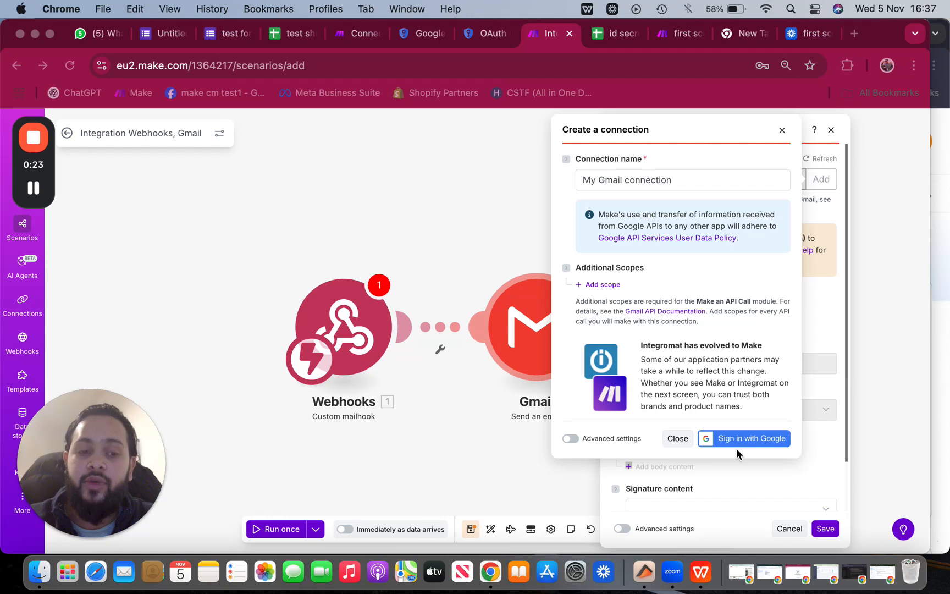
# Turn on Advanced settings in the Gmail connection dialog to show empty Client ID and Client Secret fields
pyautogui.click(569, 440)
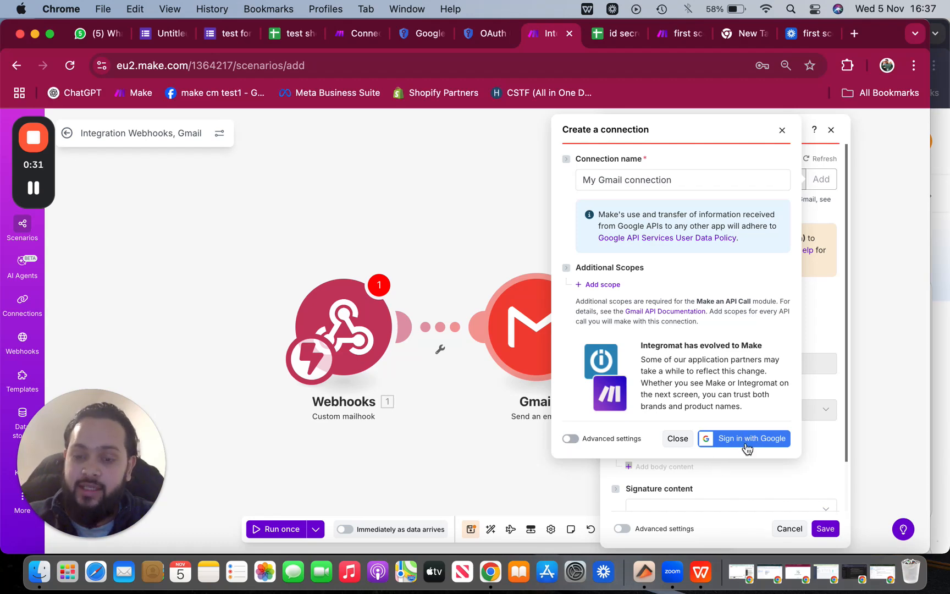
pyautogui.click(570, 439)
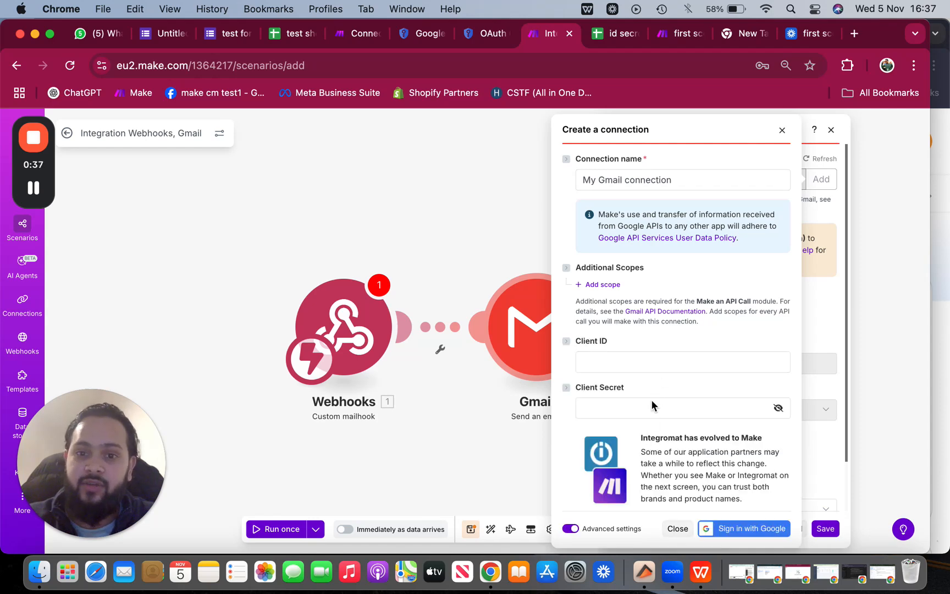
# Toggle Advanced settings off and back on, leaving the Client ID and Client Secret fields visible
pyautogui.scroll(-1, 652, 401)
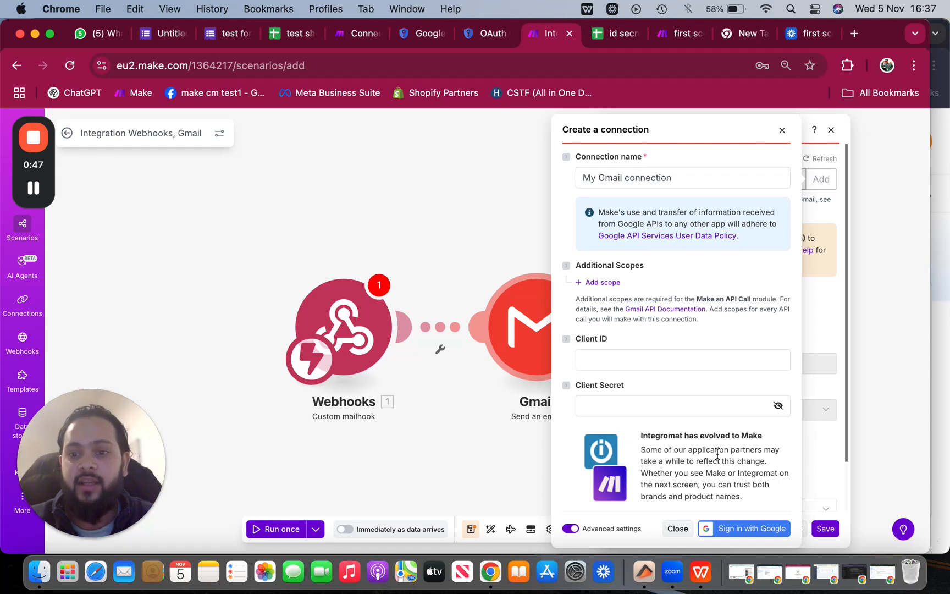
pyautogui.click(570, 529)
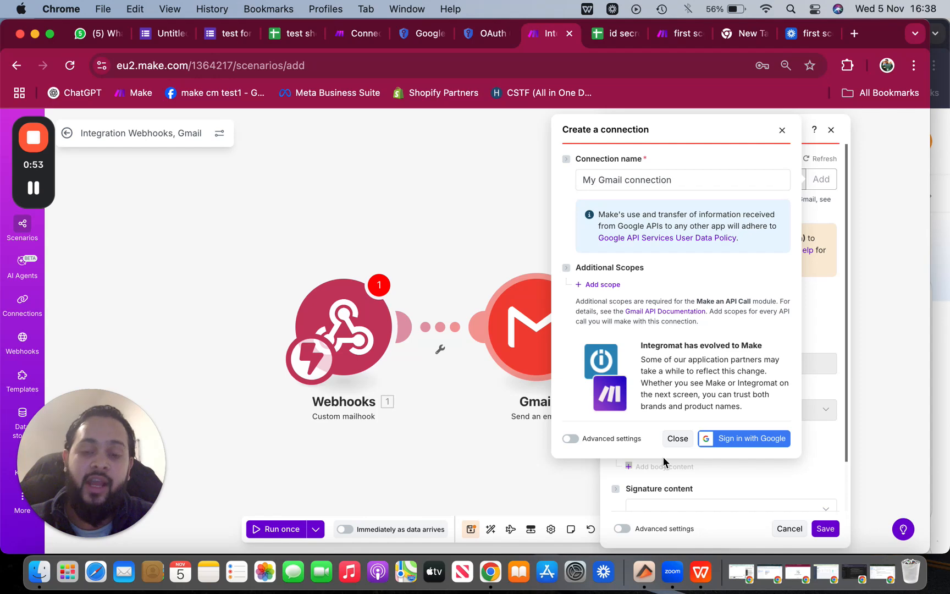
pyautogui.click(570, 438)
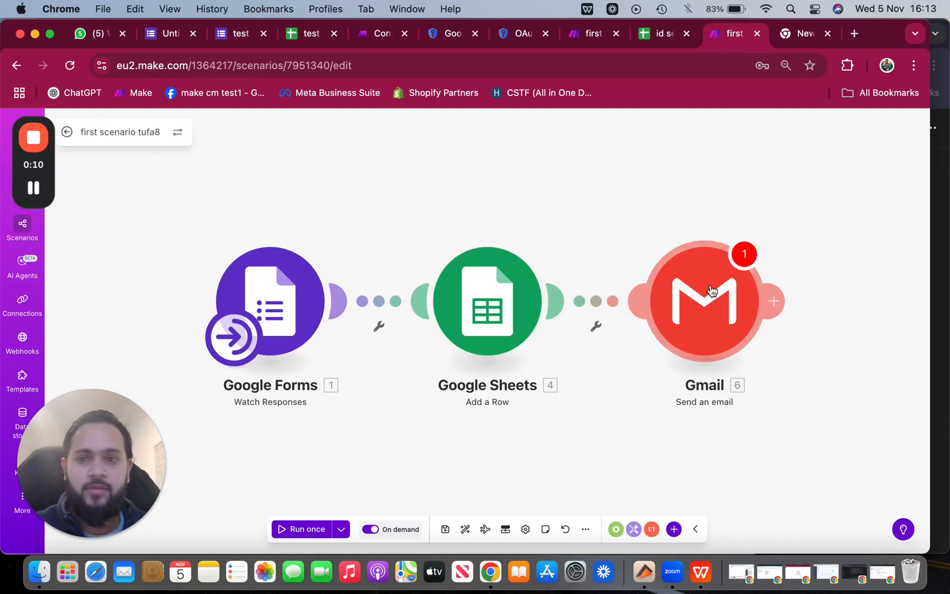
# From the Gmail module, create a new connection and choose Sign in with Google
pyautogui.click(712, 291)
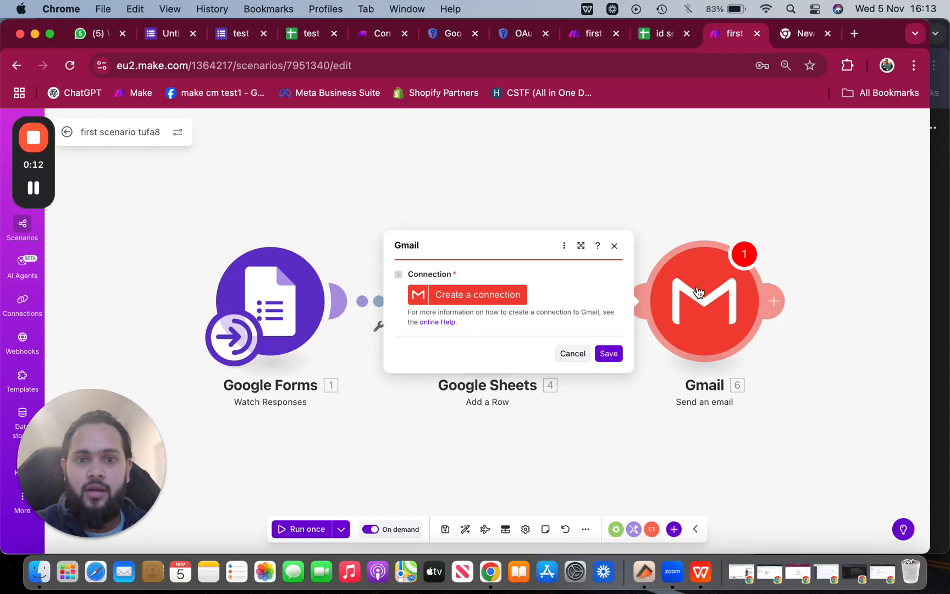
pyautogui.click(478, 297)
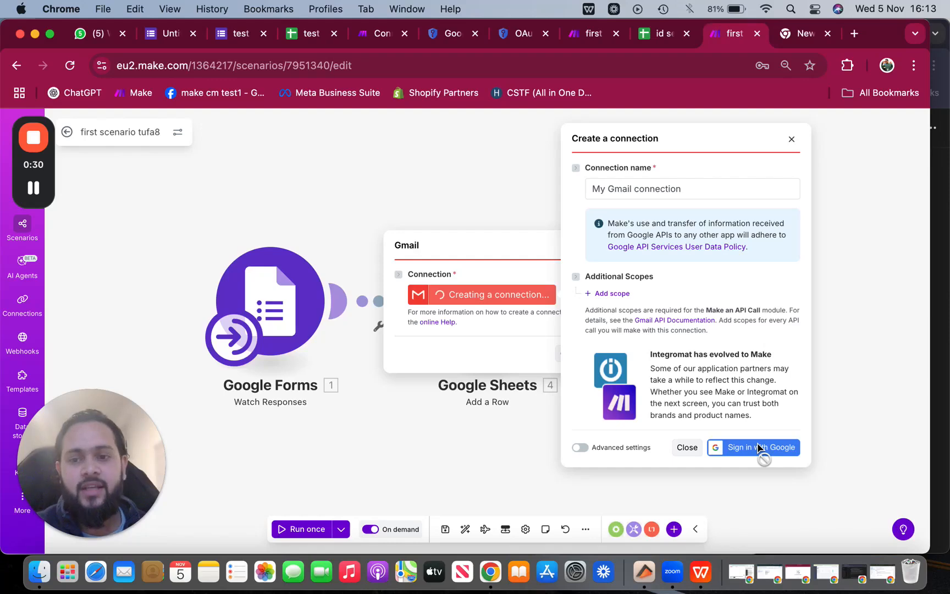
pyautogui.click(759, 448)
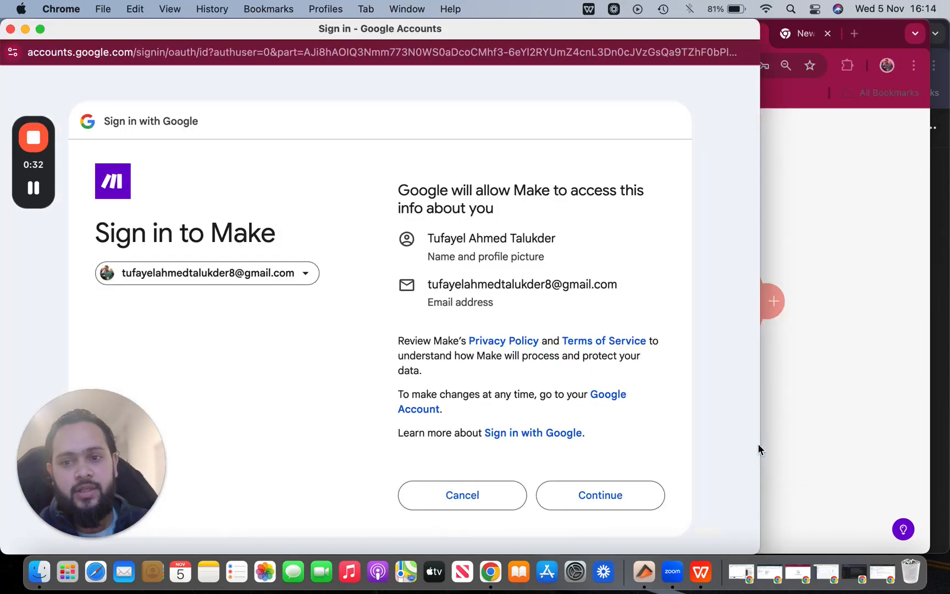
# Continue with the Google account and grant Make all requested Gmail permissions via Select all
pyautogui.click(599, 497)
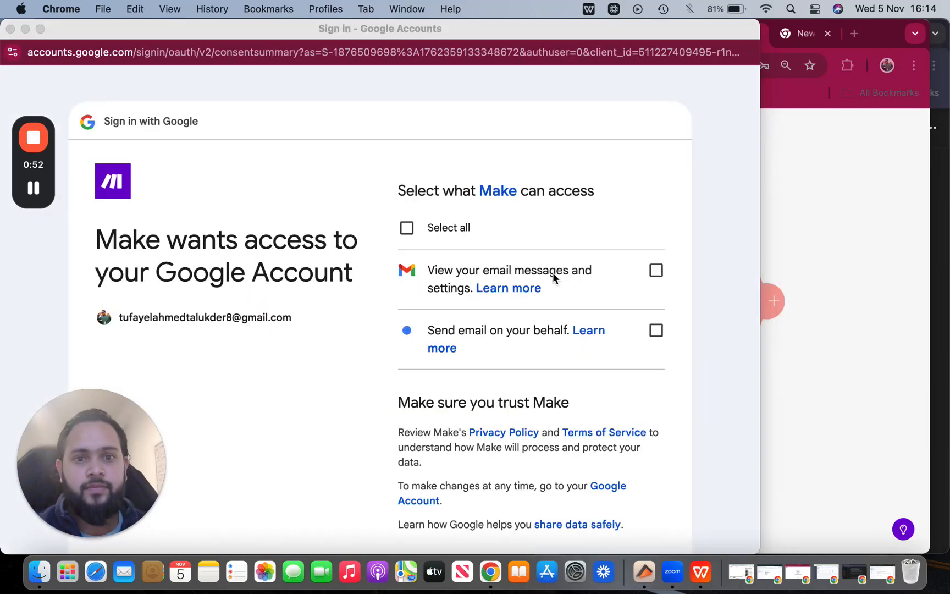
pyautogui.scroll(-2, 558, 350)
pyautogui.scroll(2, 558, 350)
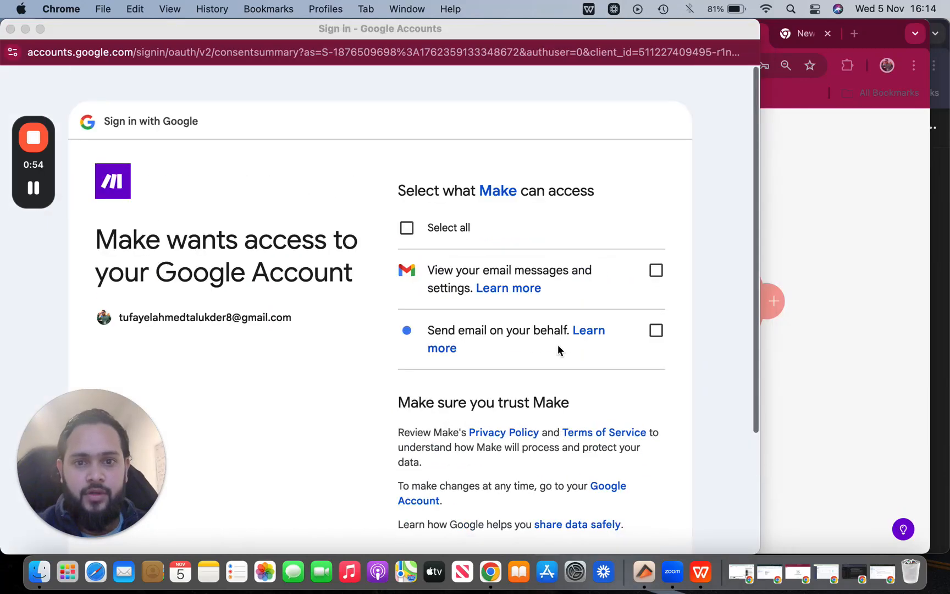
pyautogui.click(408, 229)
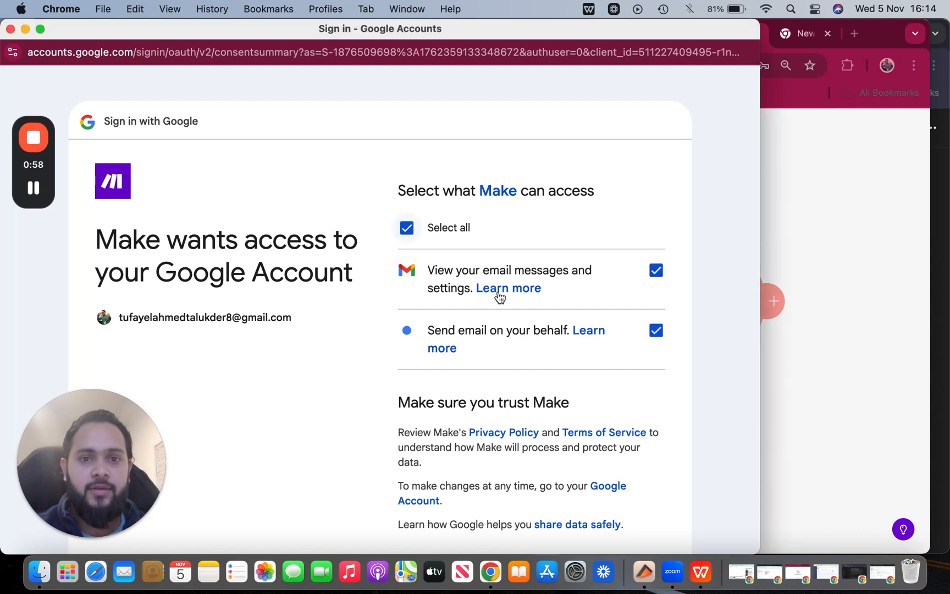
pyautogui.scroll(-3, 517, 319)
pyautogui.click(599, 430)
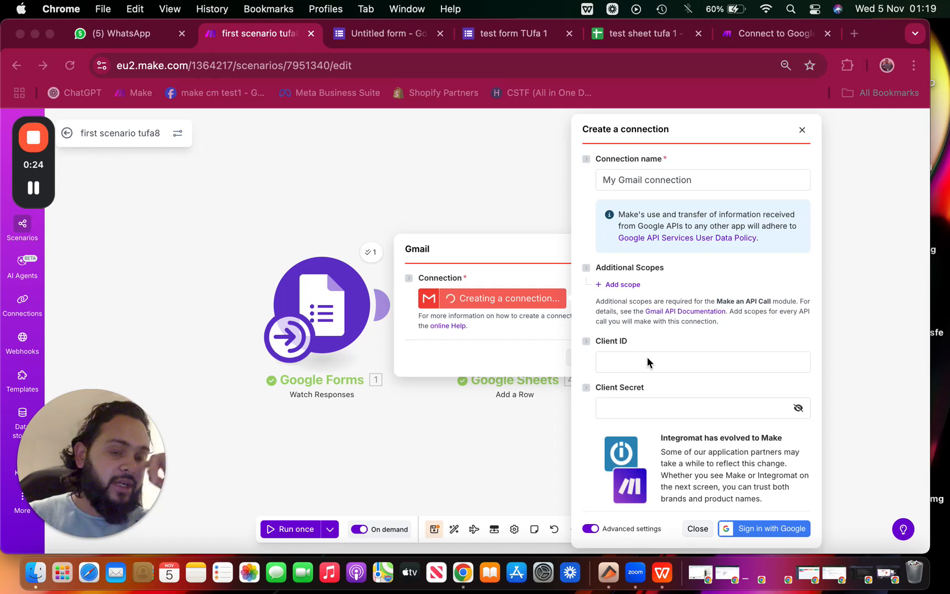
# Search Google for 'google cloud console' in a new tab and open the Google Cloud console result
pyautogui.click(854, 39)
pyautogui.click(854, 35)
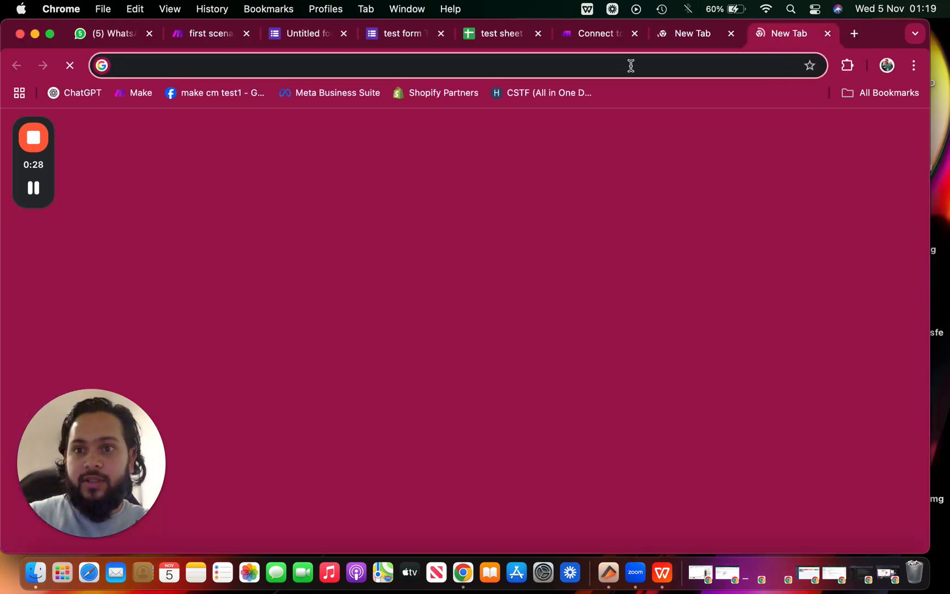
pyautogui.click(685, 37)
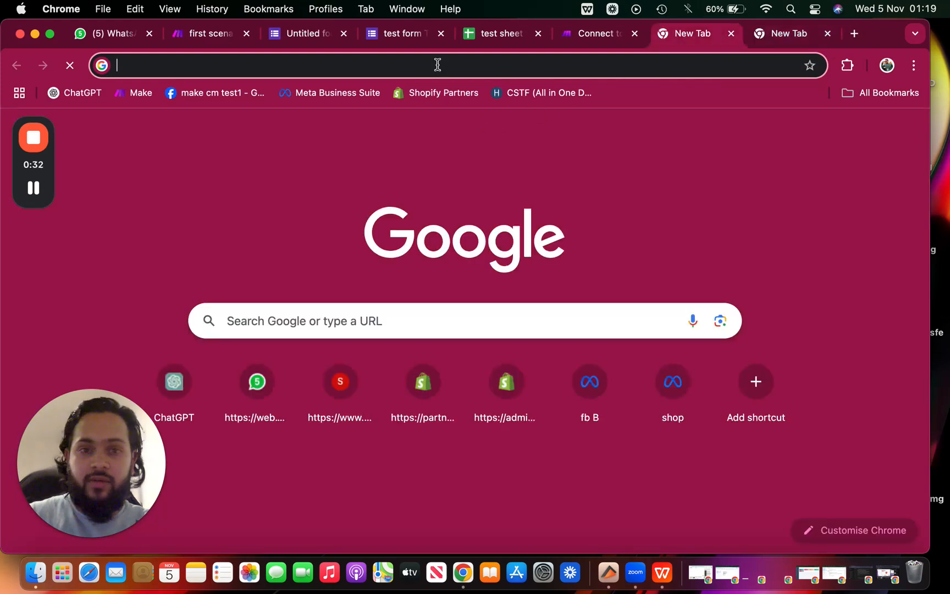
pyautogui.write('google clo')
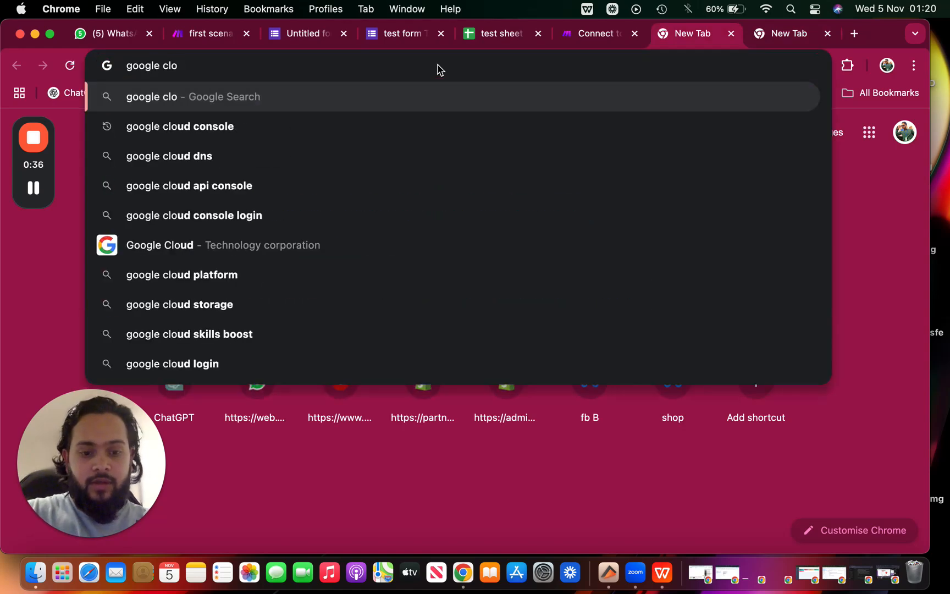
pyautogui.write('ud console')
pyautogui.press('Return')
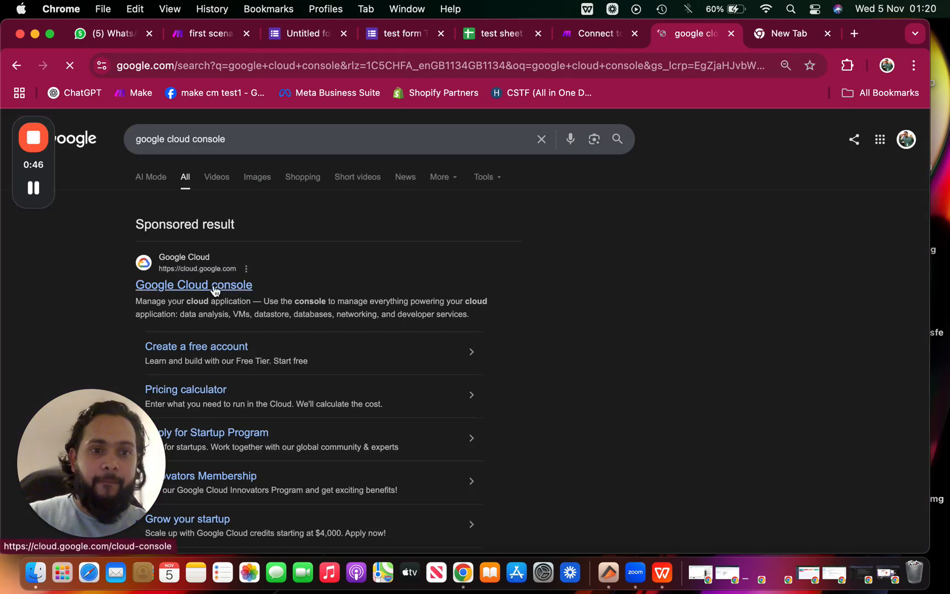
pyautogui.click(216, 290)
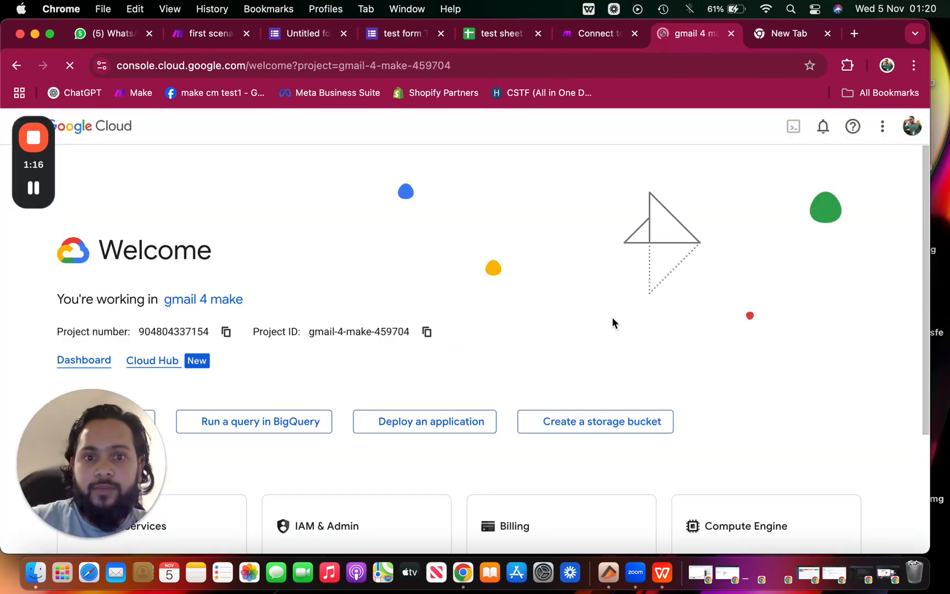
# Open the project picker to list projects, with 'gmail 4 make' under Recent
pyautogui.scroll(-2, 438, 353)
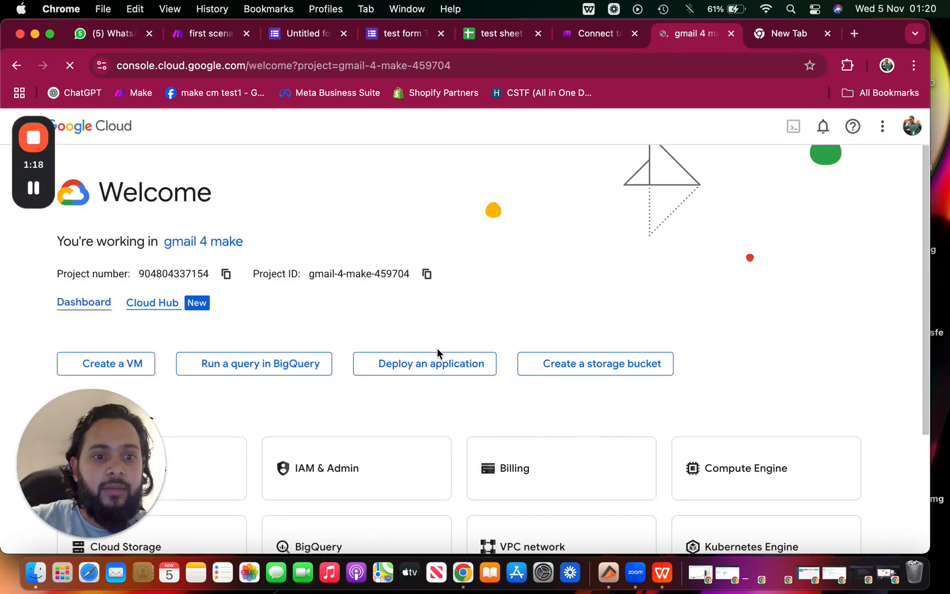
pyautogui.moveTo(122, 467); pyautogui.dragTo(801, 513)
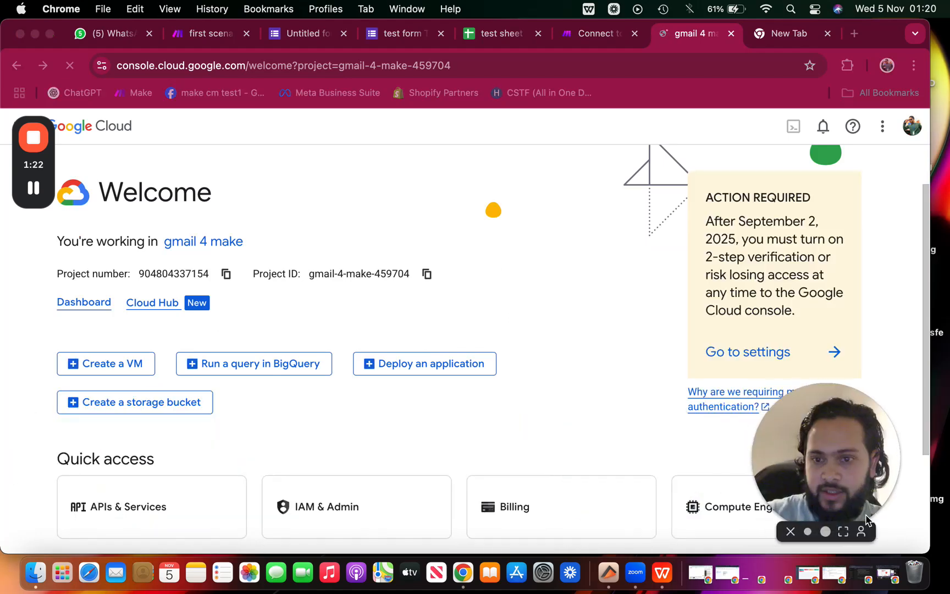
pyautogui.moveTo(50, 175); pyautogui.dragTo(904, 321)
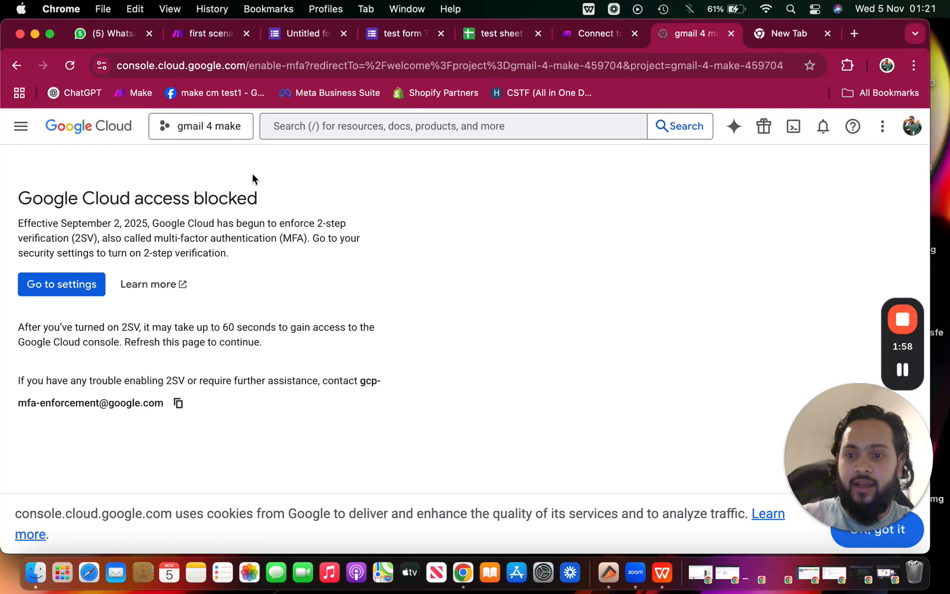
pyautogui.click(210, 126)
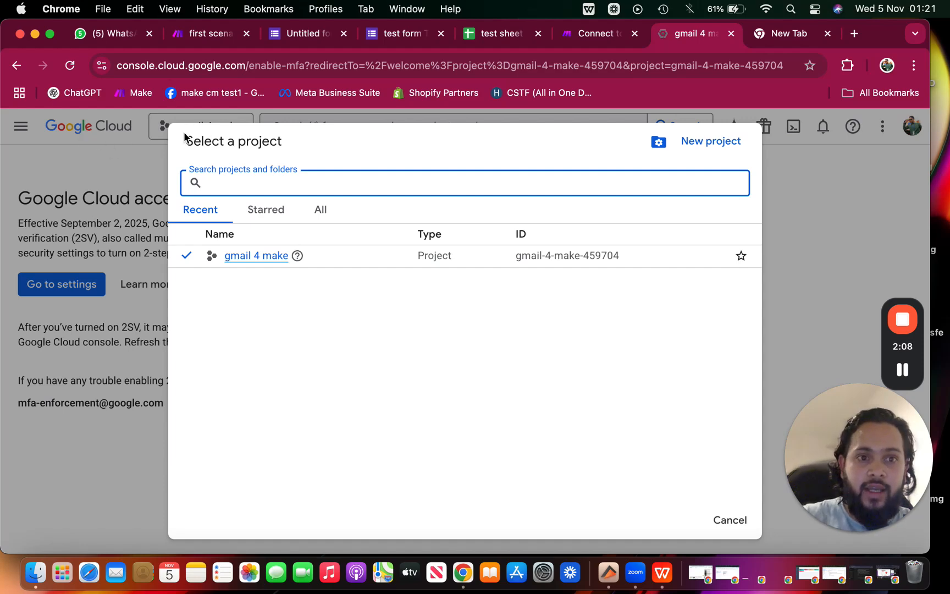
# Create a new project named 'My Project tufa 742'
pyautogui.click(702, 146)
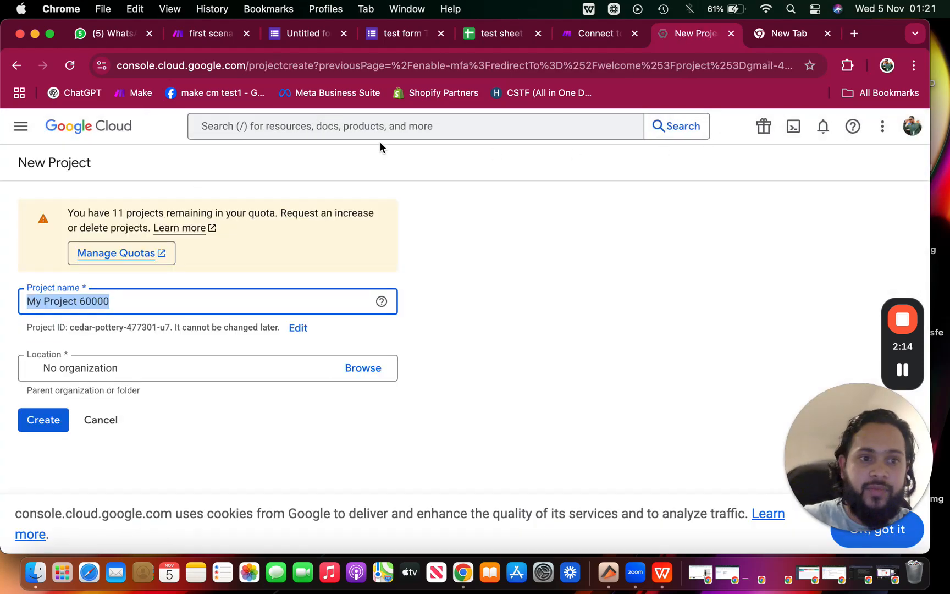
pyautogui.click(144, 297)
pyautogui.press('BackSpace')
pyautogui.press('BackSpace')
pyautogui.press('BackSpace')
pyautogui.press('BackSpace')
pyautogui.press('BackSpace')
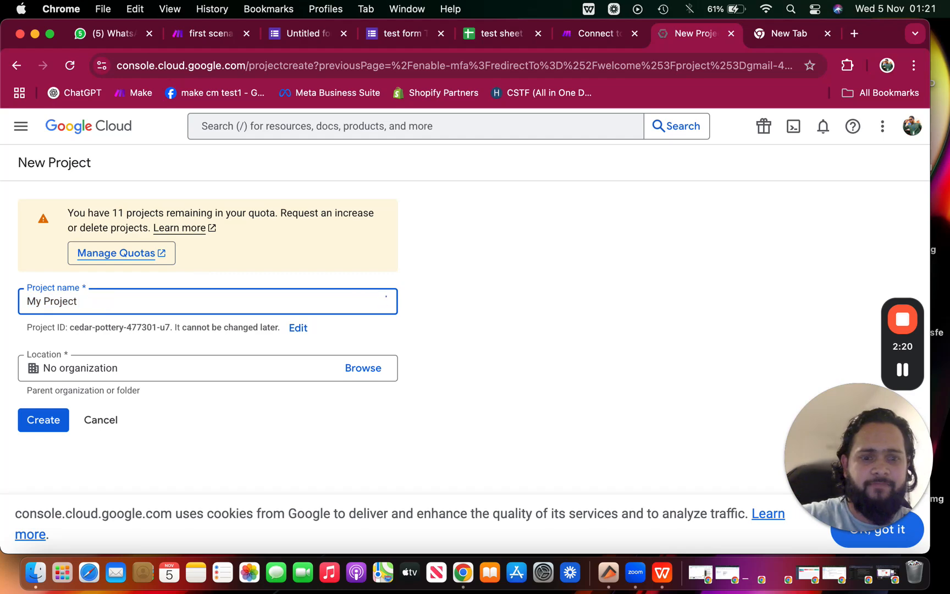
pyautogui.write('tufa')
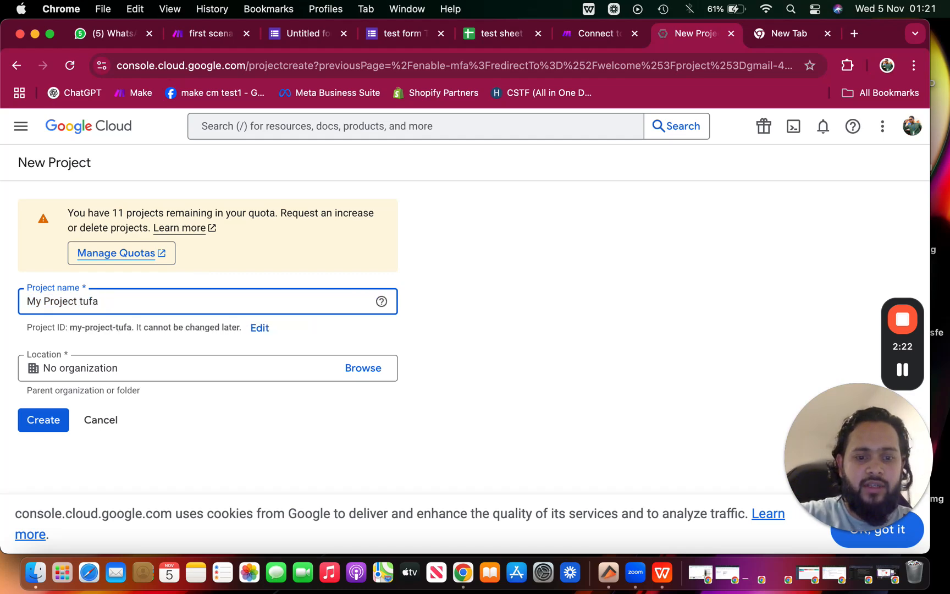
pyautogui.write(' 742')
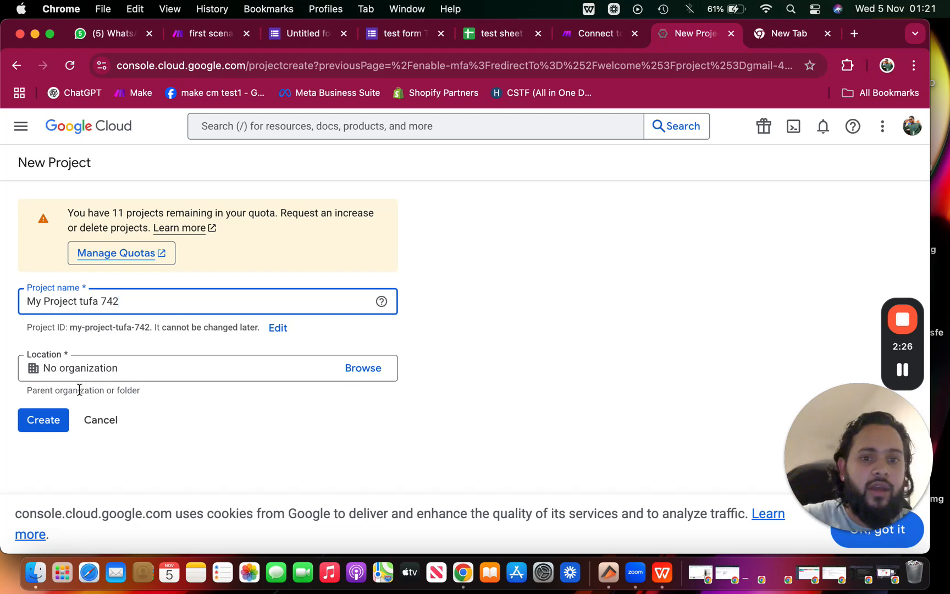
pyautogui.click(43, 420)
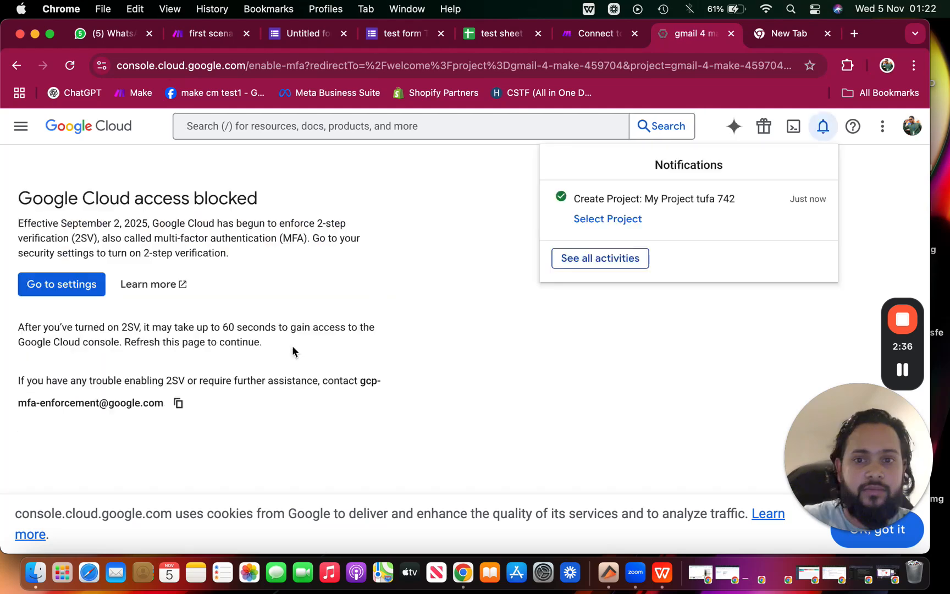
# Switch to My Project tufa 742, dismiss the Gemini tip, and go to APIs & Services
pyautogui.click(615, 220)
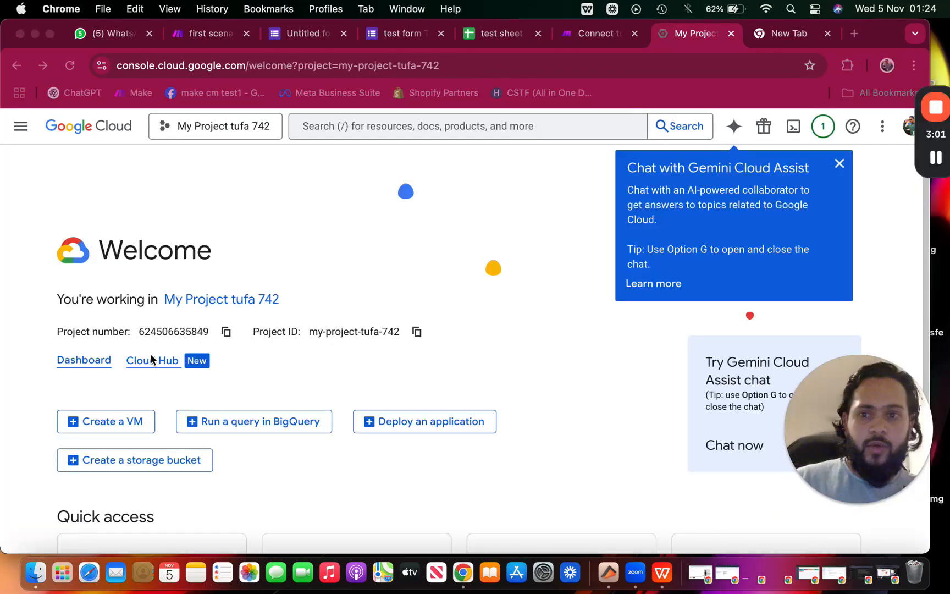
pyautogui.click(840, 164)
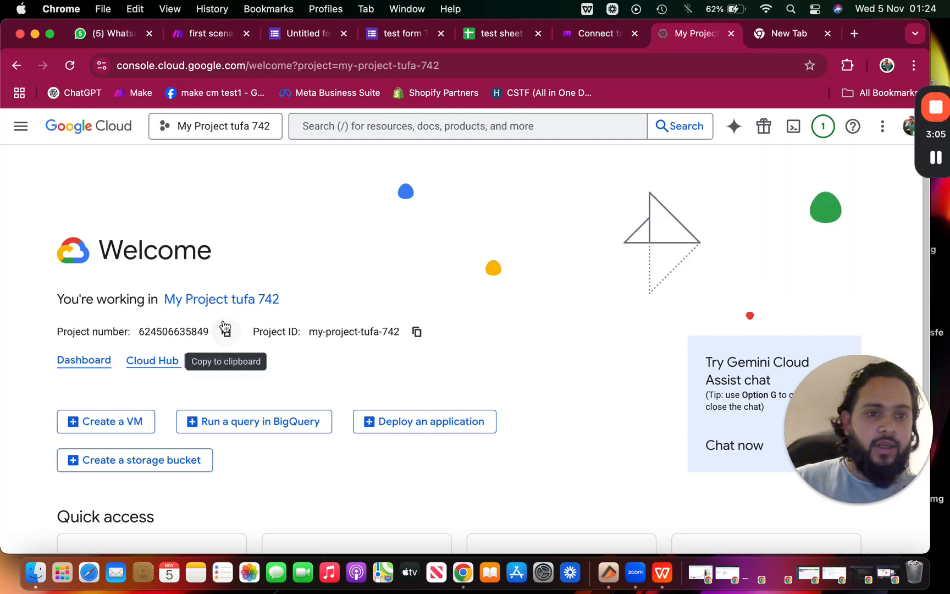
pyautogui.scroll(-3, 293, 307)
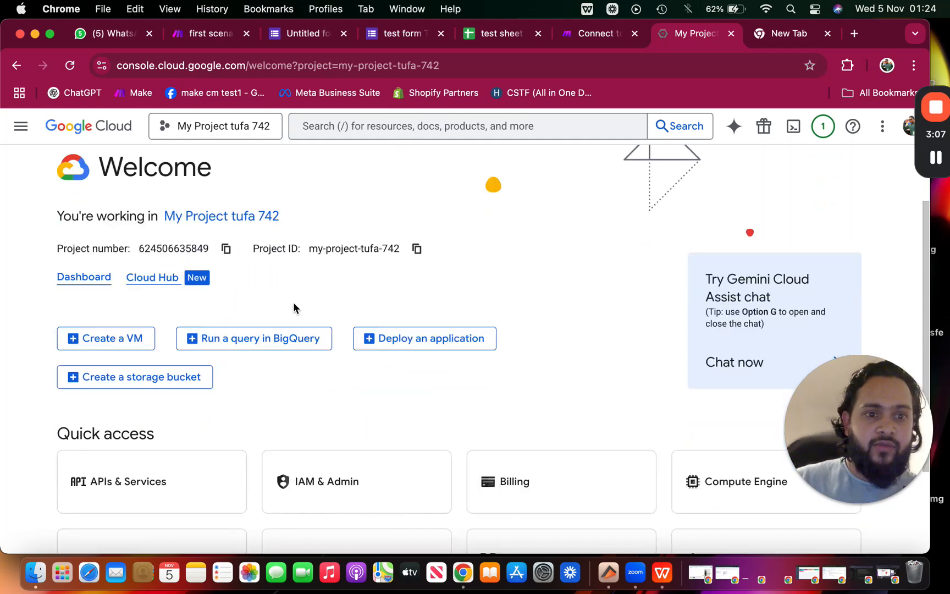
pyautogui.scroll(1, 167, 310)
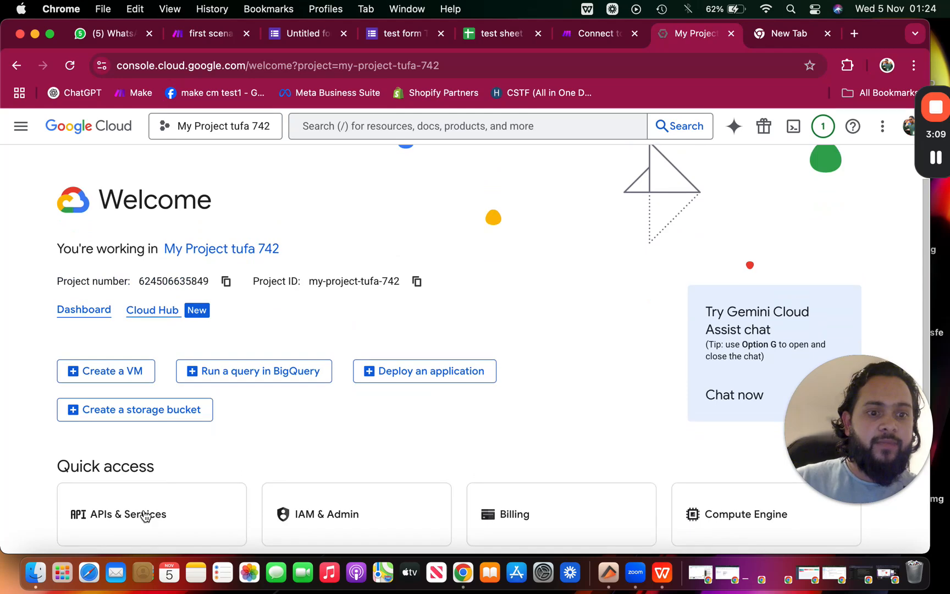
pyautogui.scroll(-3, 132, 467)
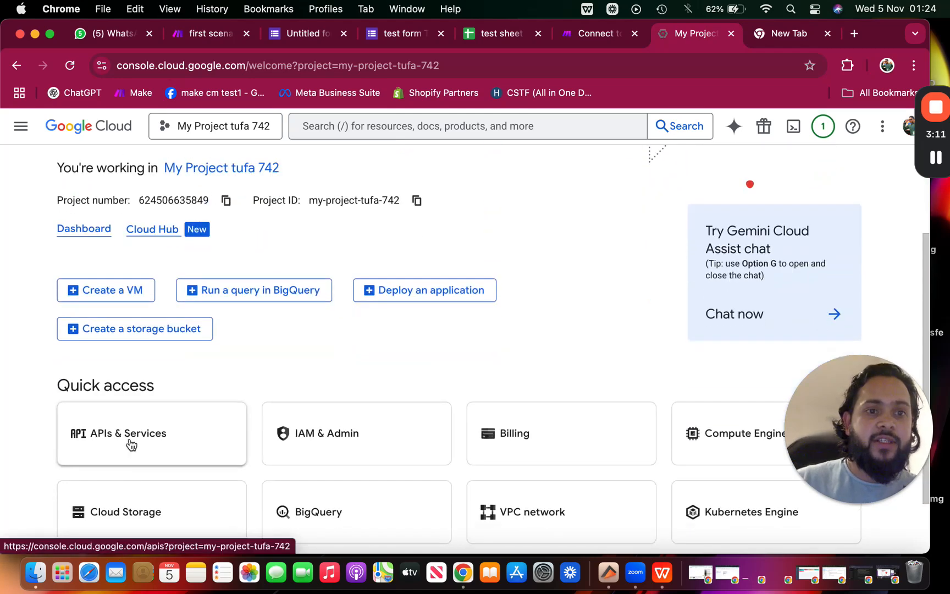
pyautogui.click(131, 444)
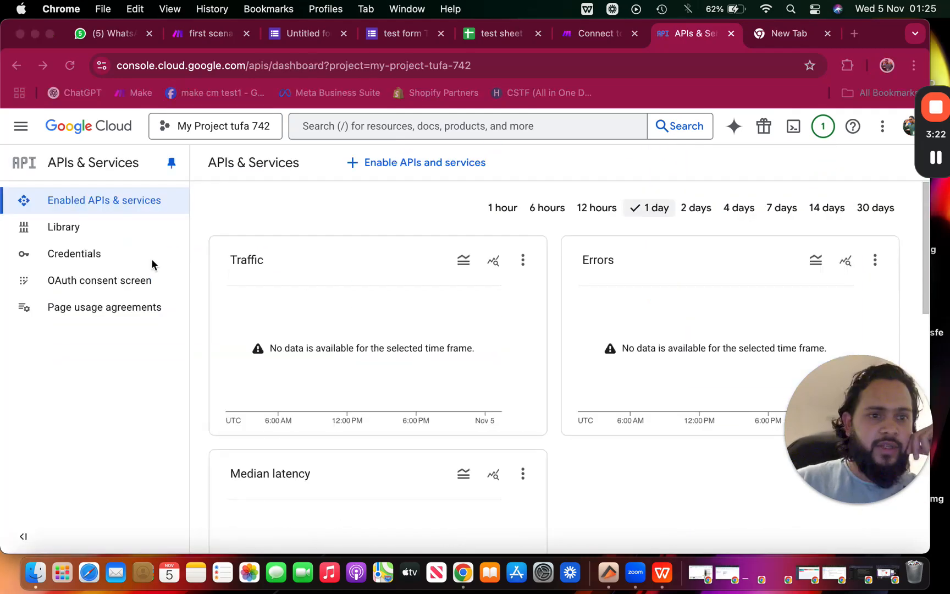
# Search the API Library for 'gmail api' and open the Gmail API details page
pyautogui.click(74, 231)
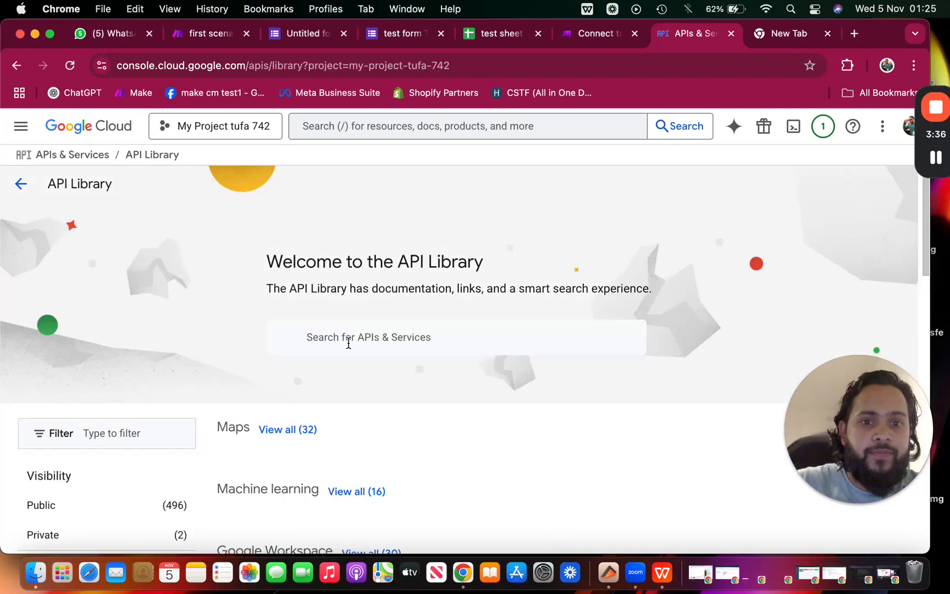
pyautogui.click(349, 340)
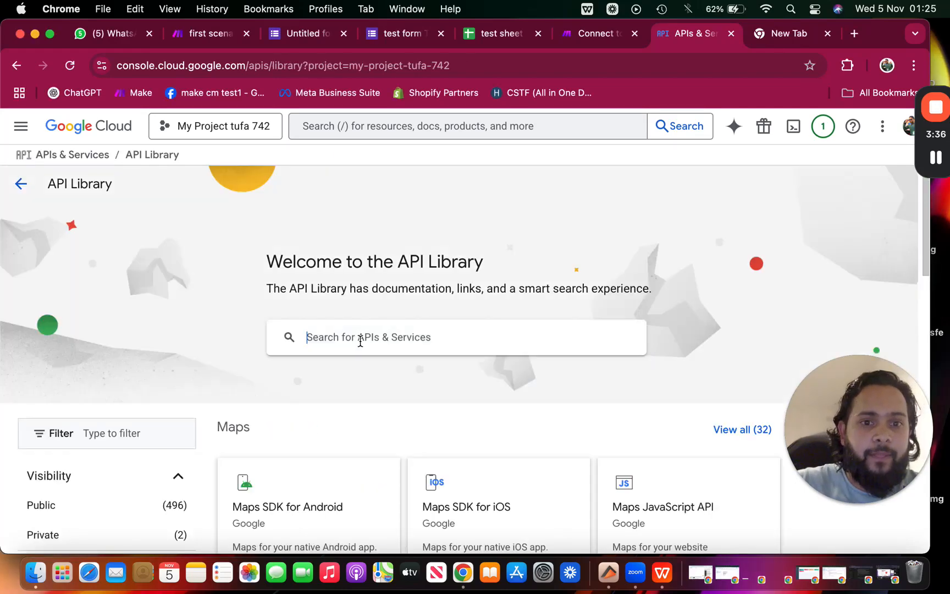
pyautogui.write('gmail api')
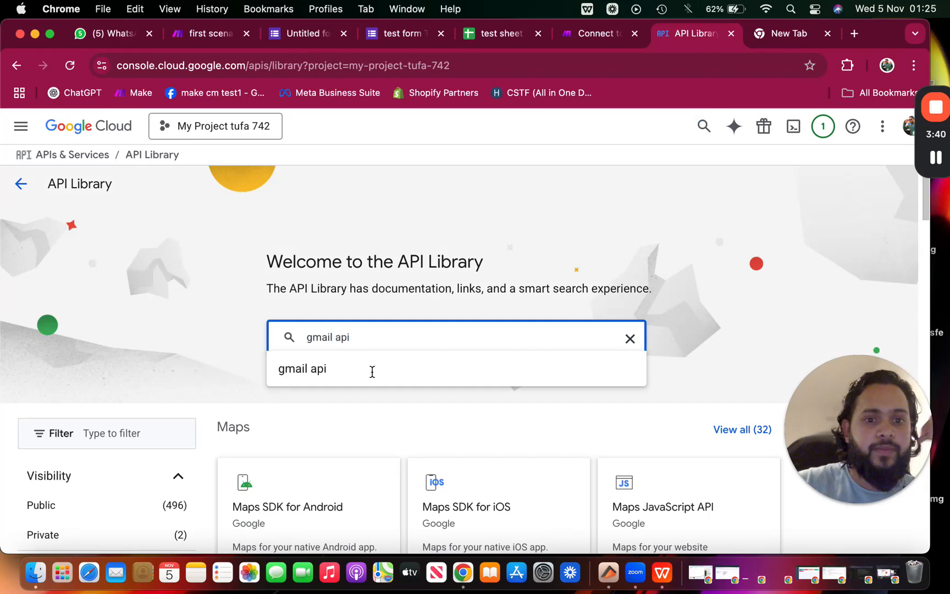
pyautogui.click(360, 377)
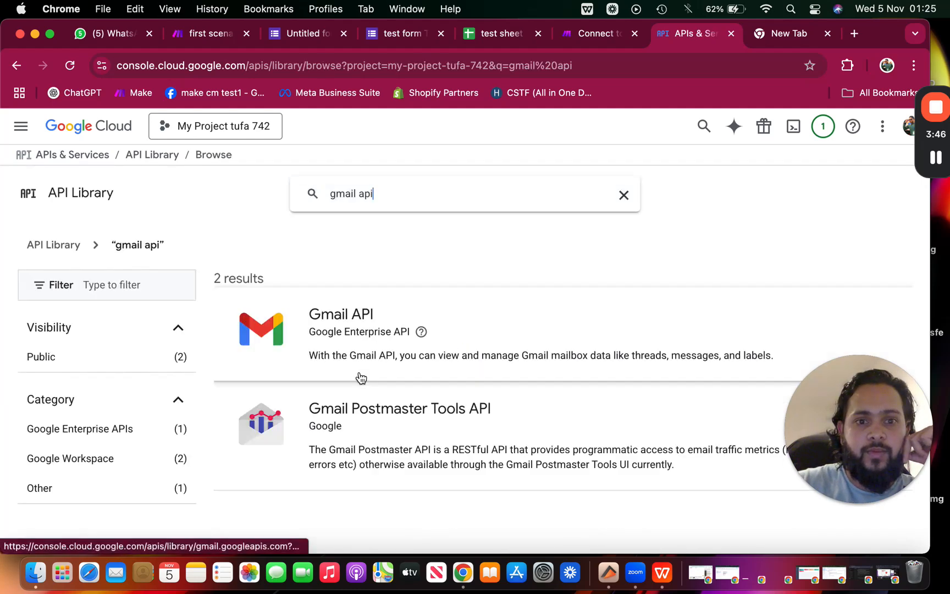
pyautogui.click(467, 330)
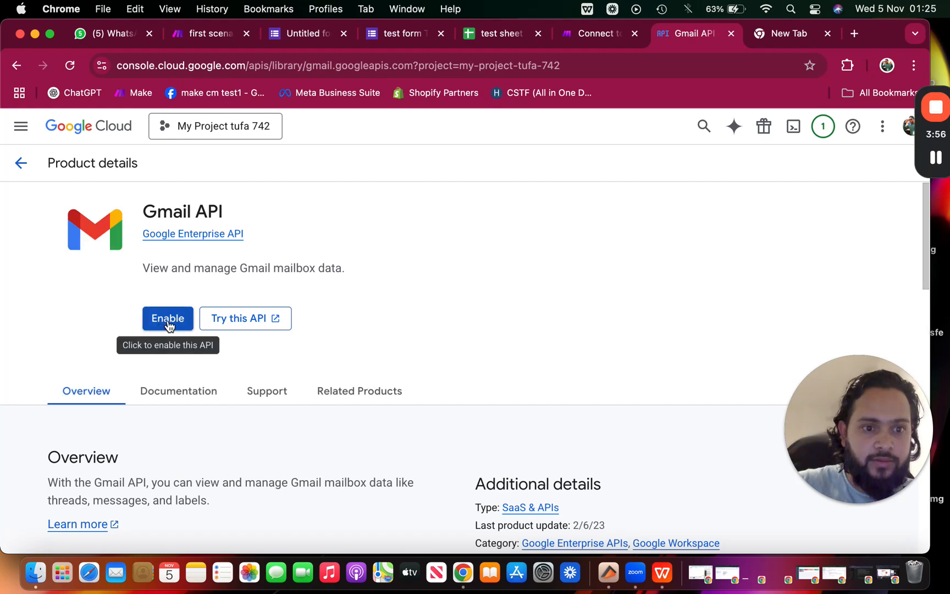
# Enable the Gmail API and go to the OAuth consent screen setup
pyautogui.click(168, 322)
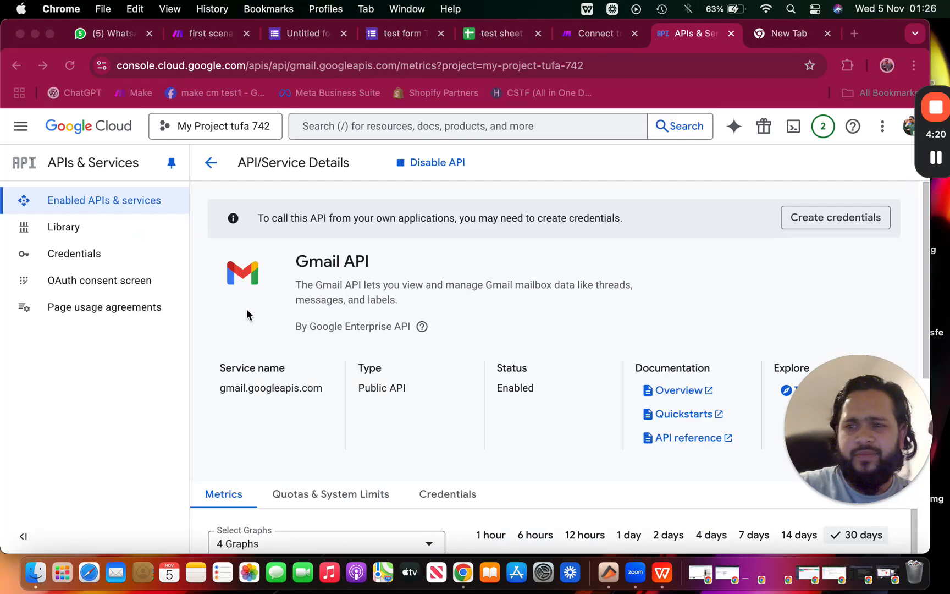
pyautogui.click(99, 283)
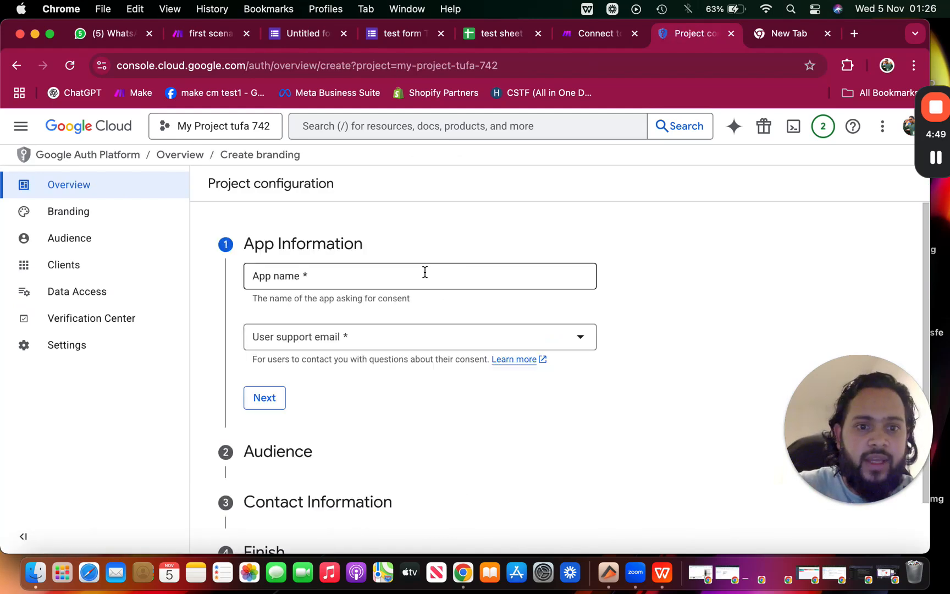
# Name the app 'make tufa 742' and set the account's e-mail as user support e-mail
pyautogui.click(425, 273)
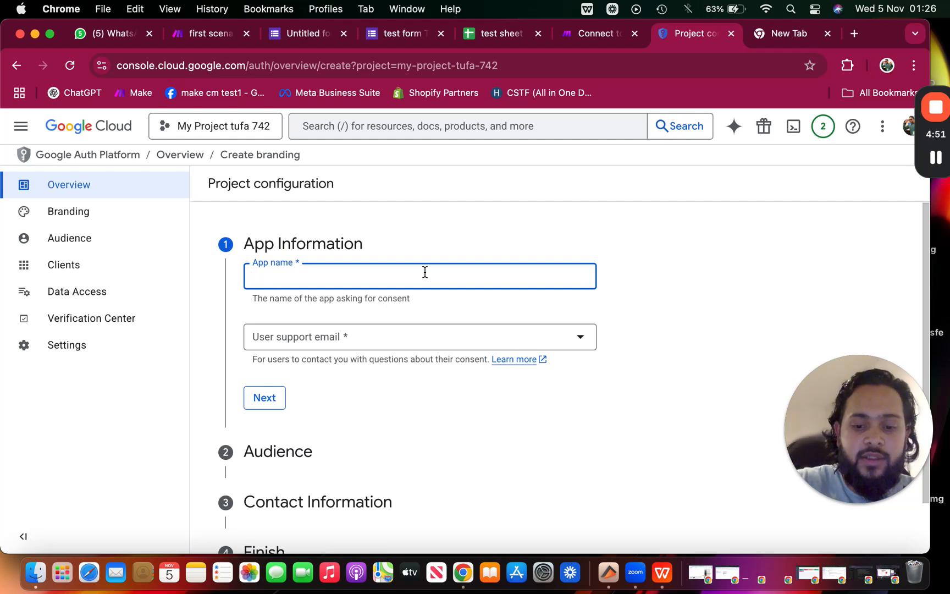
pyautogui.write('make')
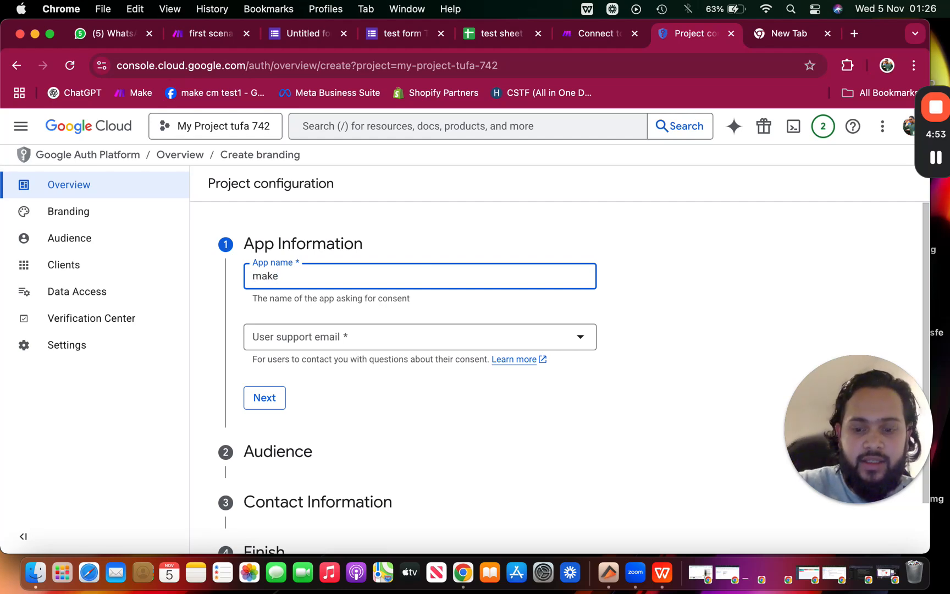
pyautogui.write(' tufa')
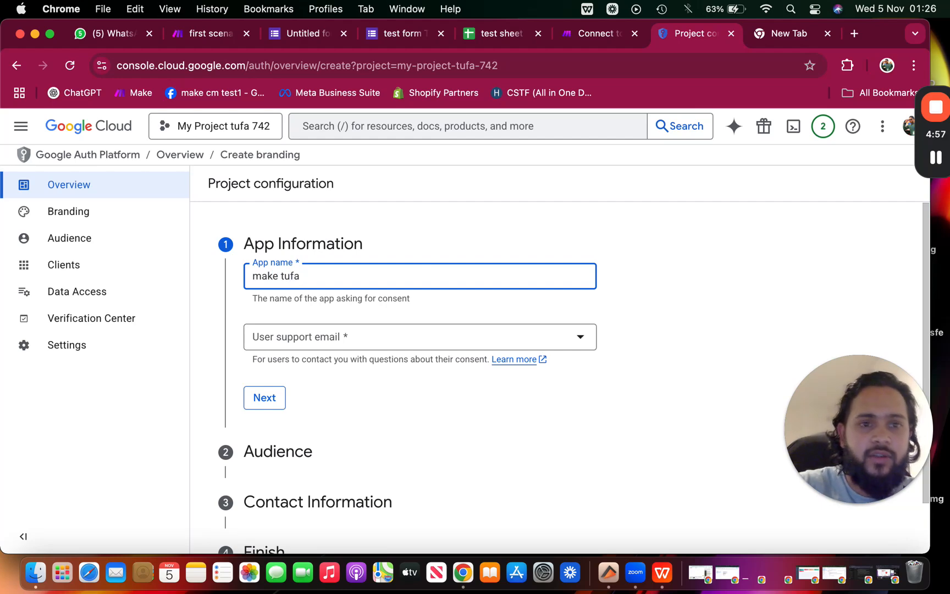
pyautogui.write(' 742')
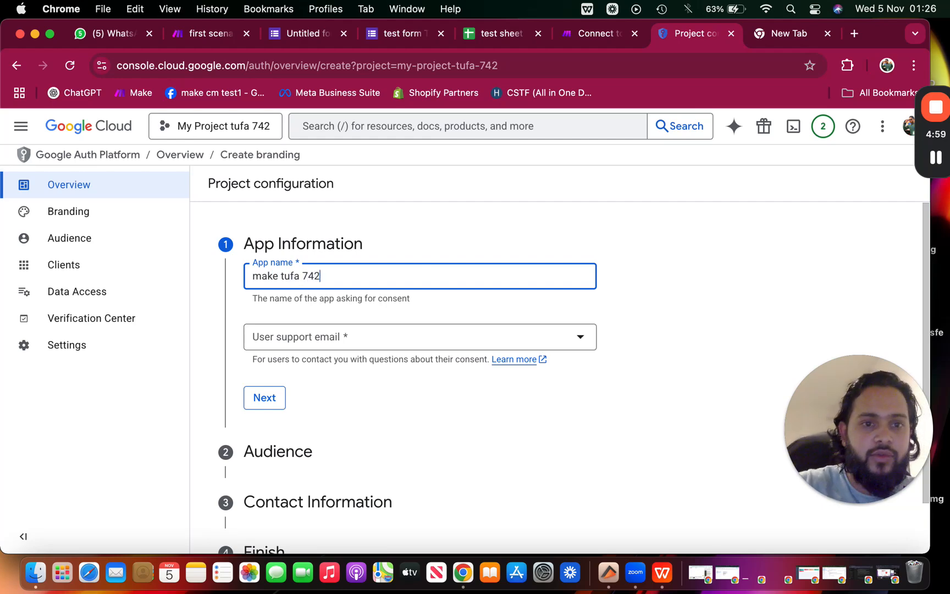
pyautogui.click(383, 340)
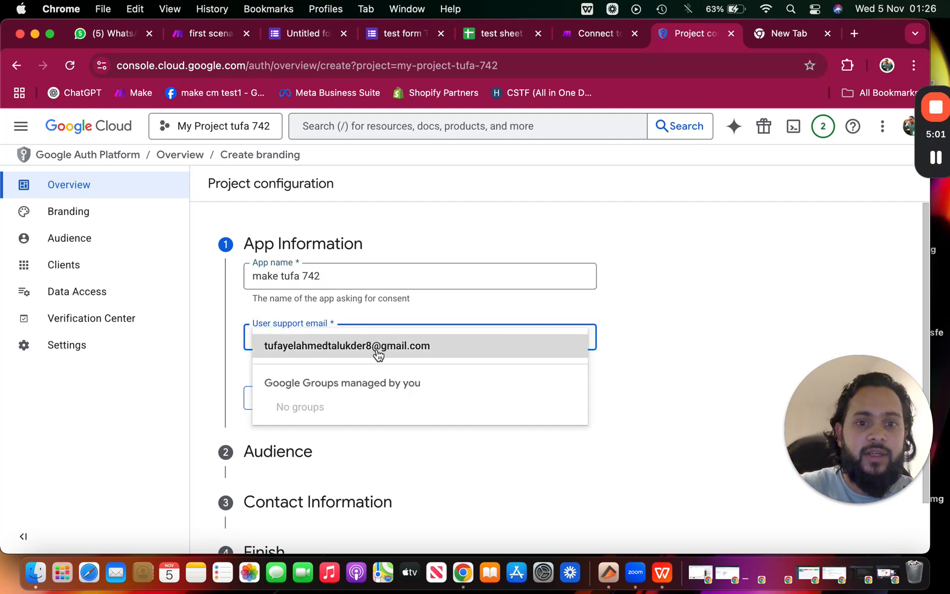
pyautogui.click(379, 350)
pyautogui.click(268, 408)
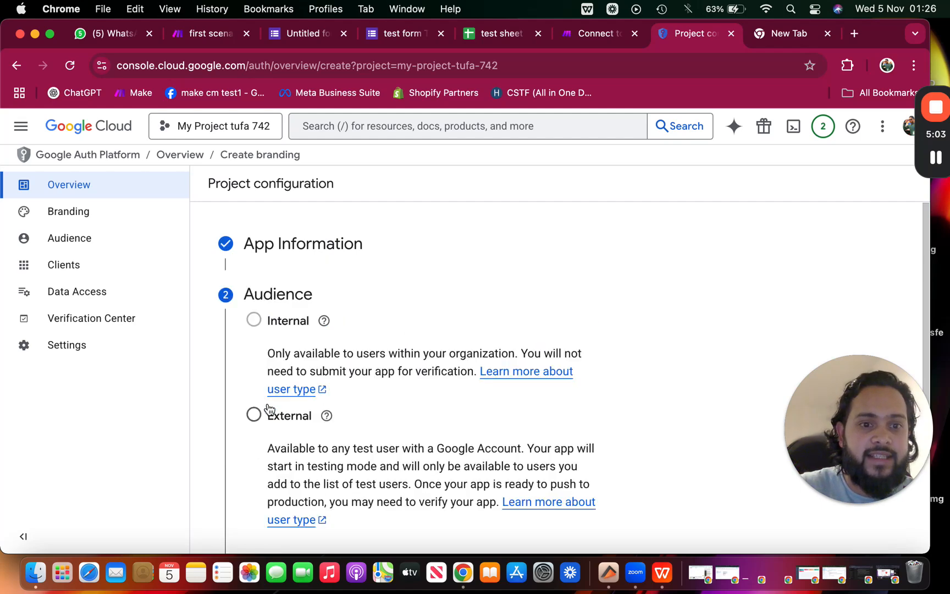
# Make the audience External and enter the developer contact e-mail address
pyautogui.click(256, 417)
pyautogui.scroll(-3, 256, 418)
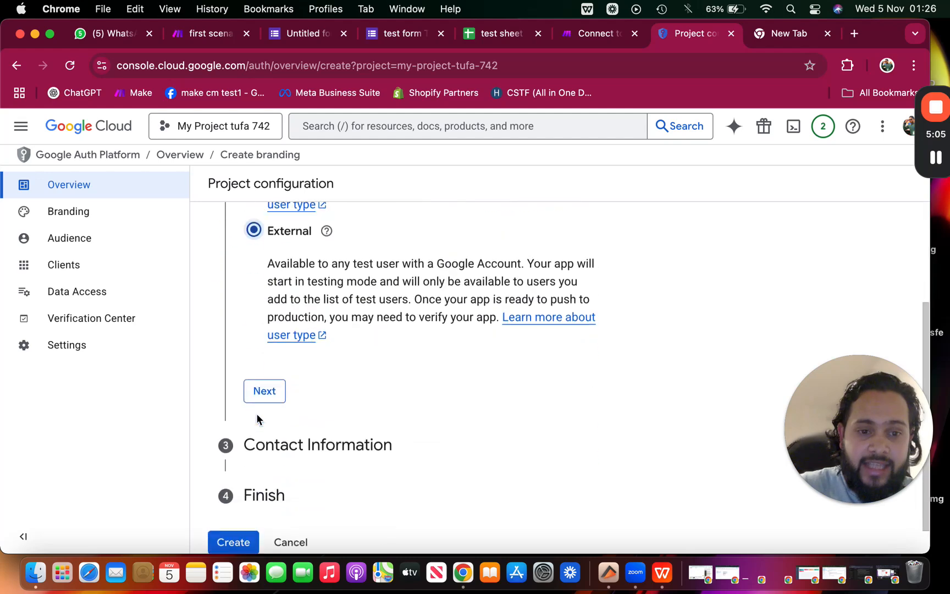
pyautogui.click(260, 391)
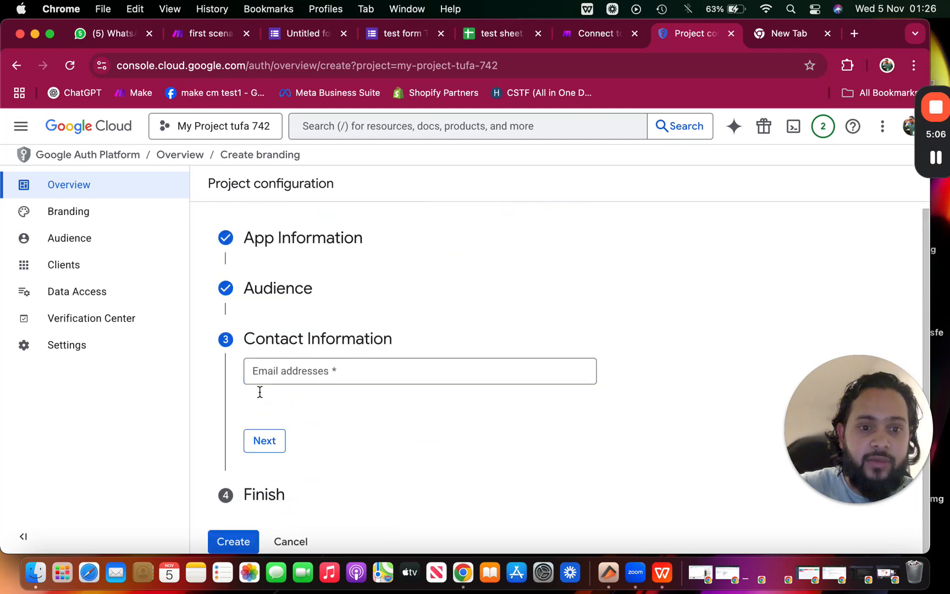
pyautogui.click(302, 370)
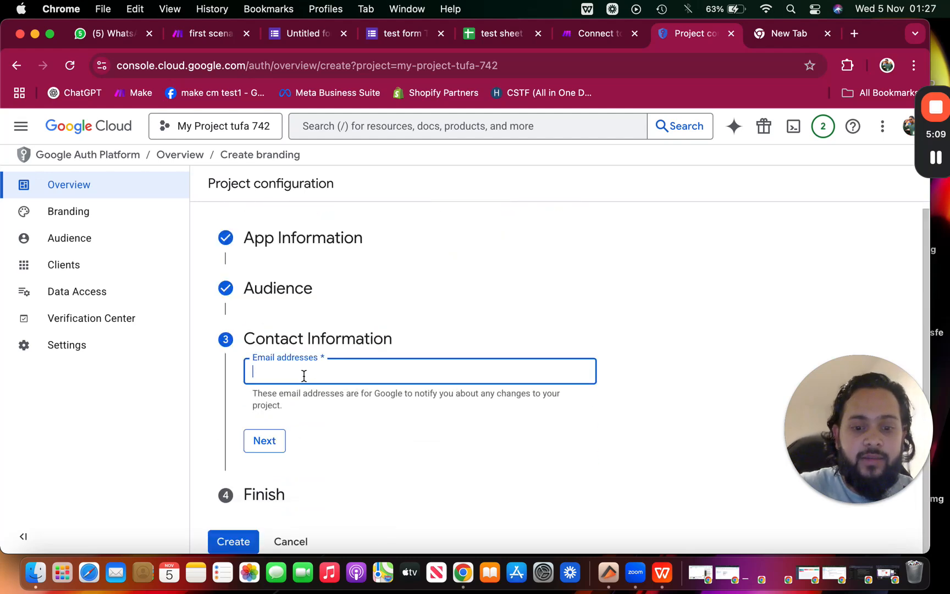
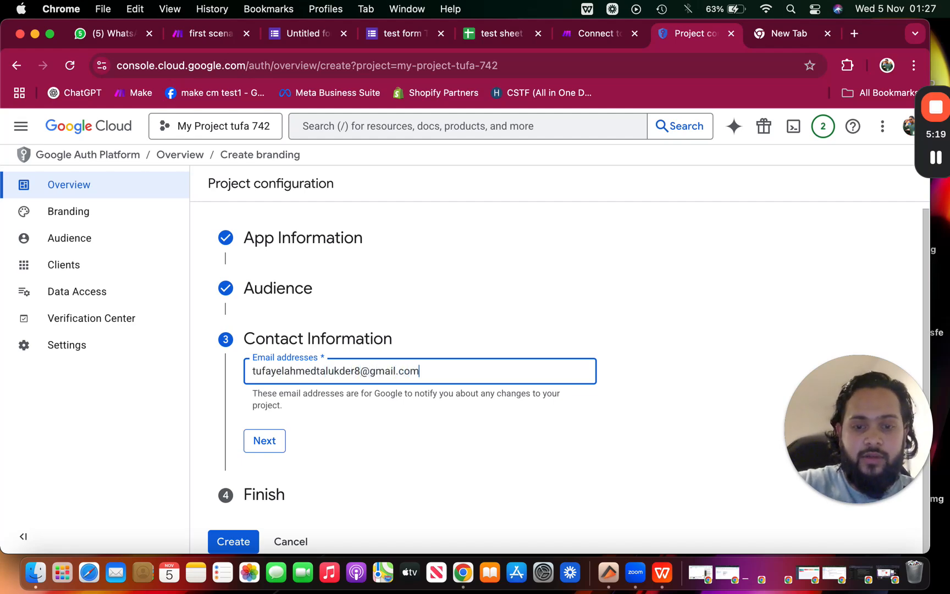
pyautogui.click(268, 443)
# Accept the Google API Services User Data Policy and create the OAuth configuration
pyautogui.click(254, 422)
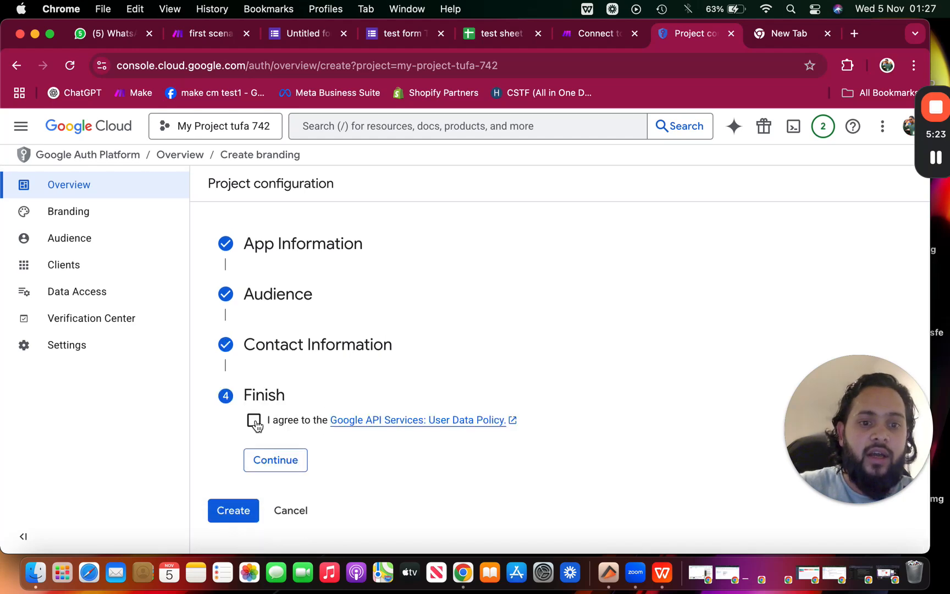
pyautogui.click(269, 459)
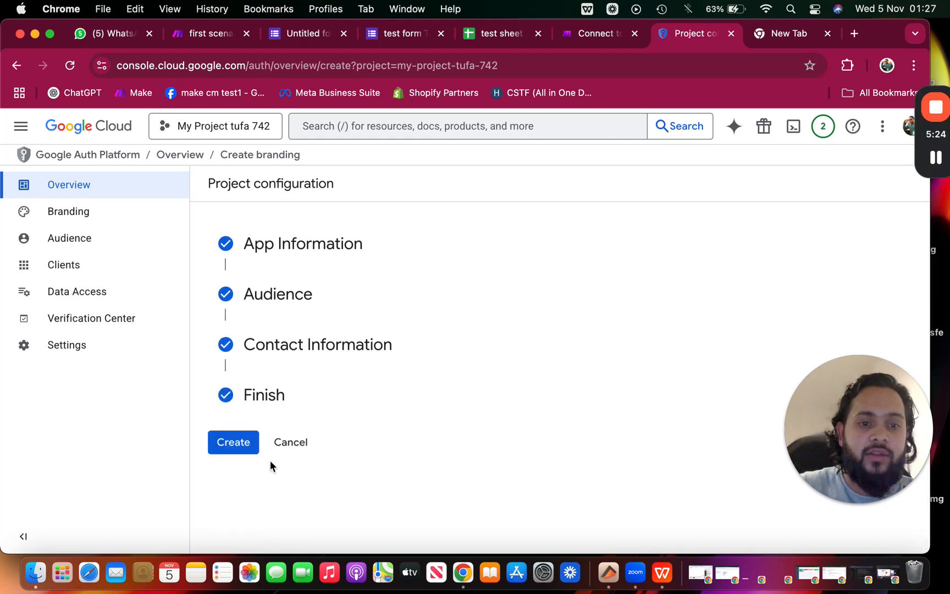
pyautogui.click(245, 442)
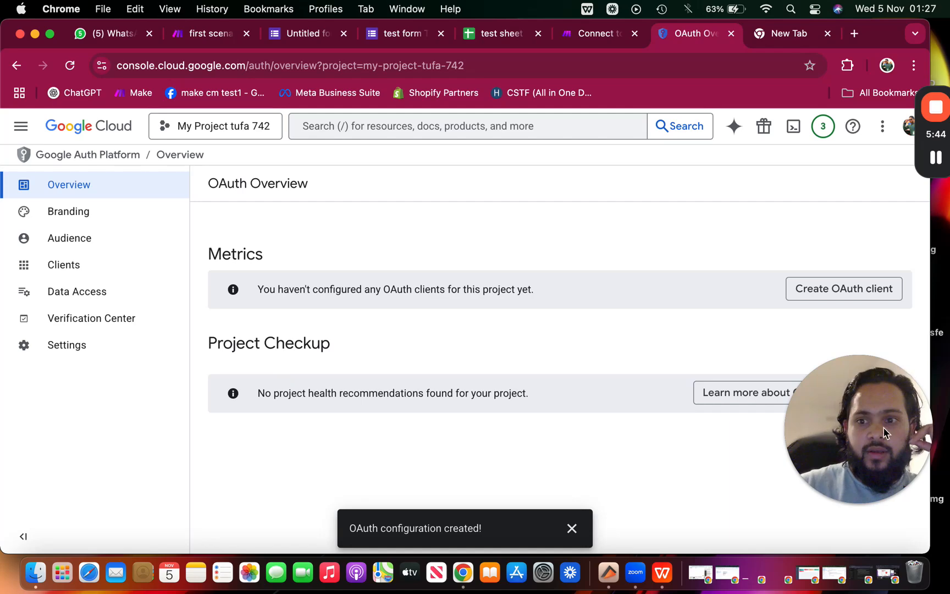
# Go to the app's Branding page and scroll to the authorized domains section
pyautogui.moveTo(861, 428); pyautogui.dragTo(520, 456)
pyautogui.moveTo(200, 468); pyautogui.dragTo(91, 459)
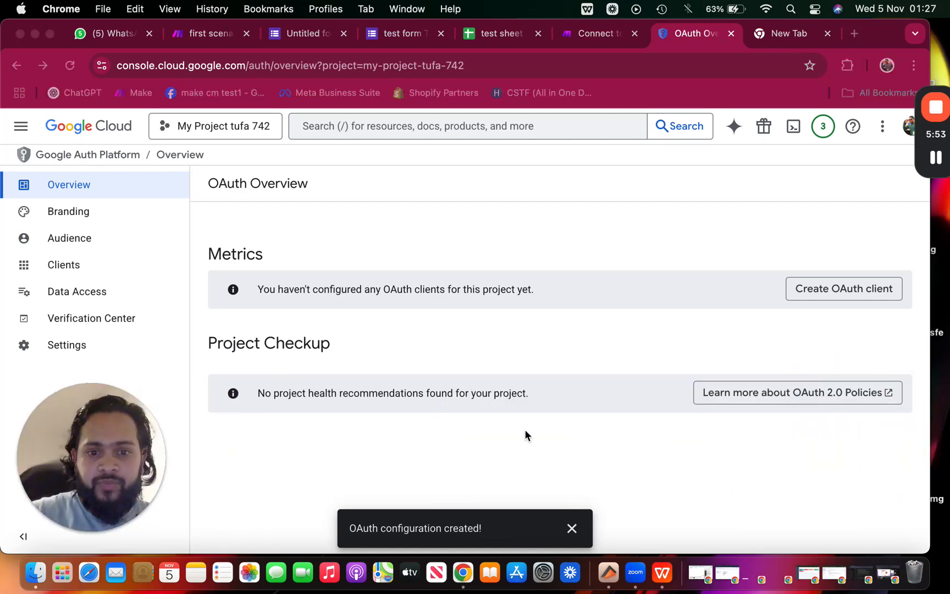
pyautogui.click(257, 253)
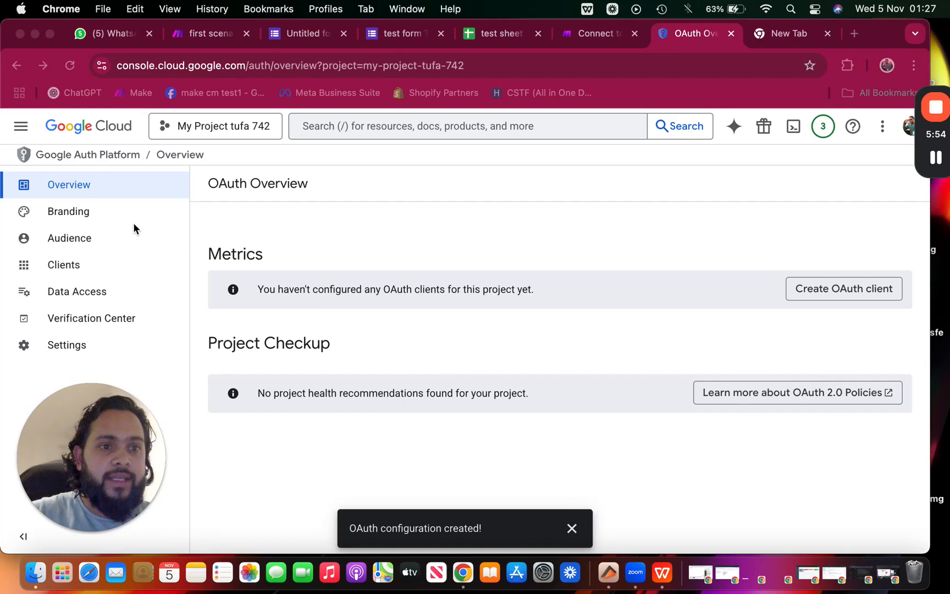
pyautogui.click(86, 219)
pyautogui.scroll(-5, 331, 331)
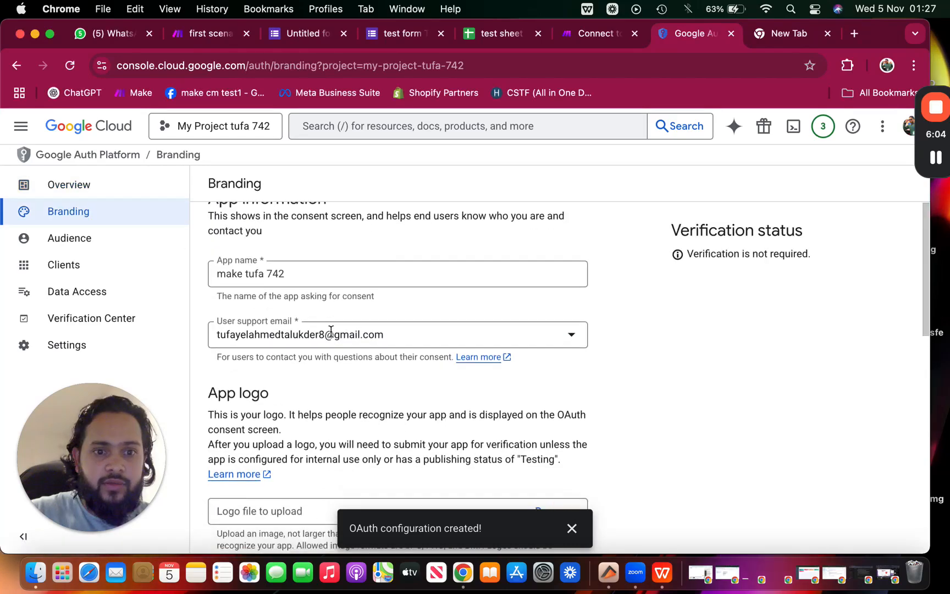
pyautogui.scroll(-4, 330, 330)
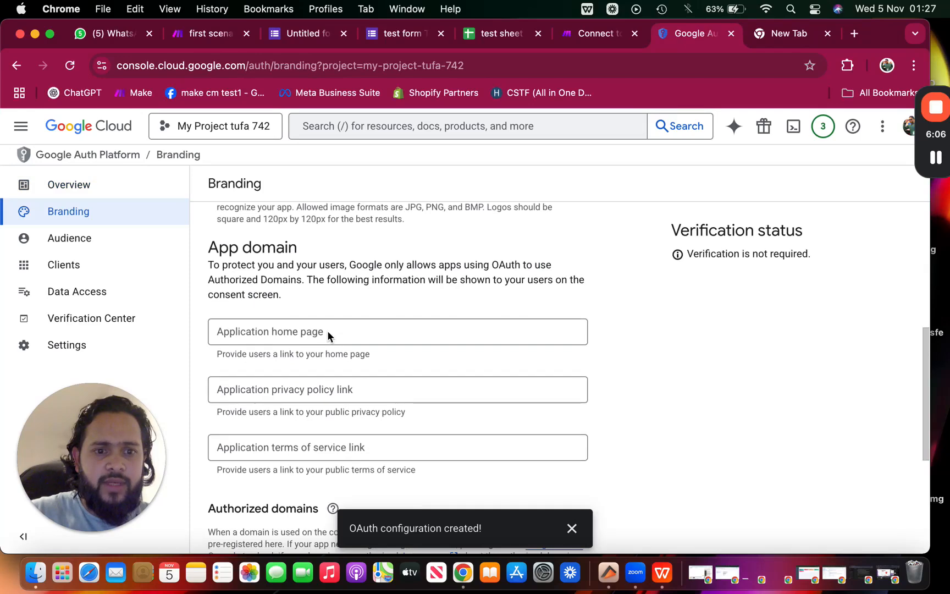
pyautogui.scroll(-4, 315, 340)
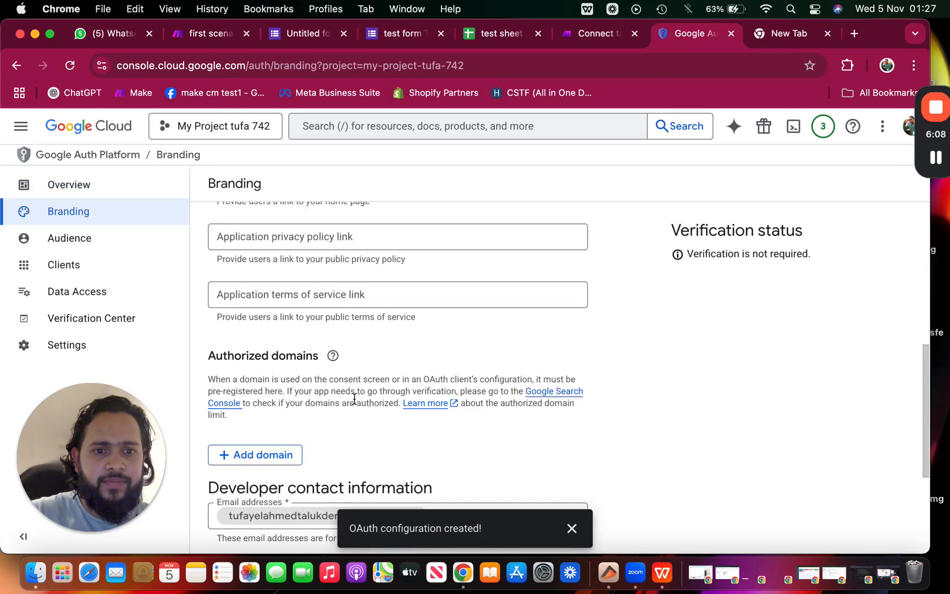
pyautogui.scroll(-1, 354, 401)
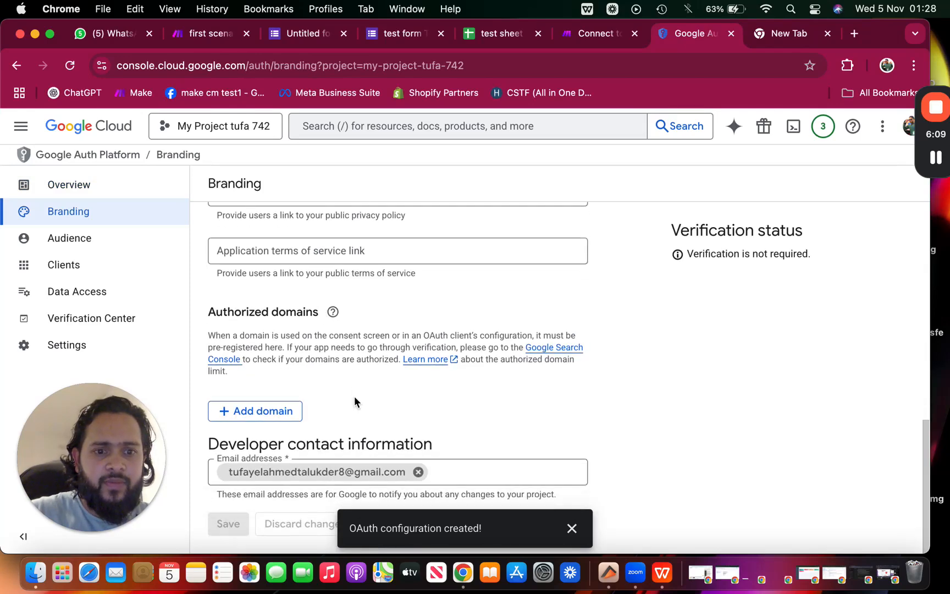
# Add make.com and integromat.com as authorized domains and save the branding
pyautogui.click(283, 410)
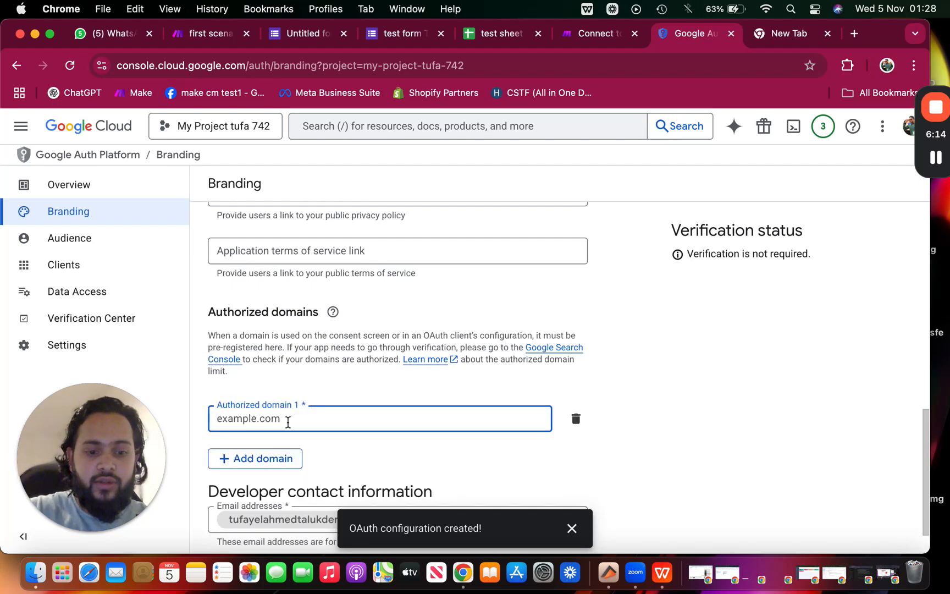
pyautogui.write('make')
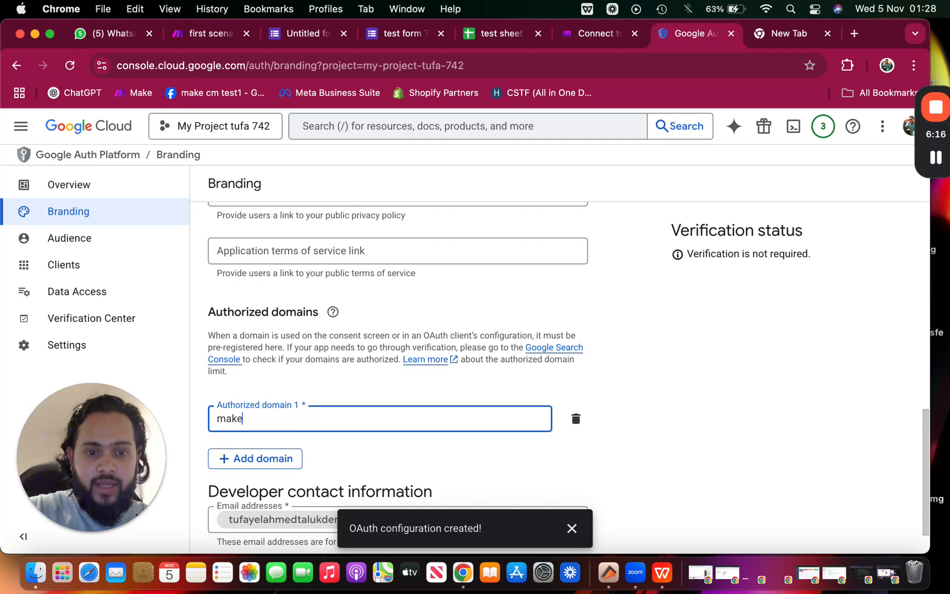
pyautogui.write('.com')
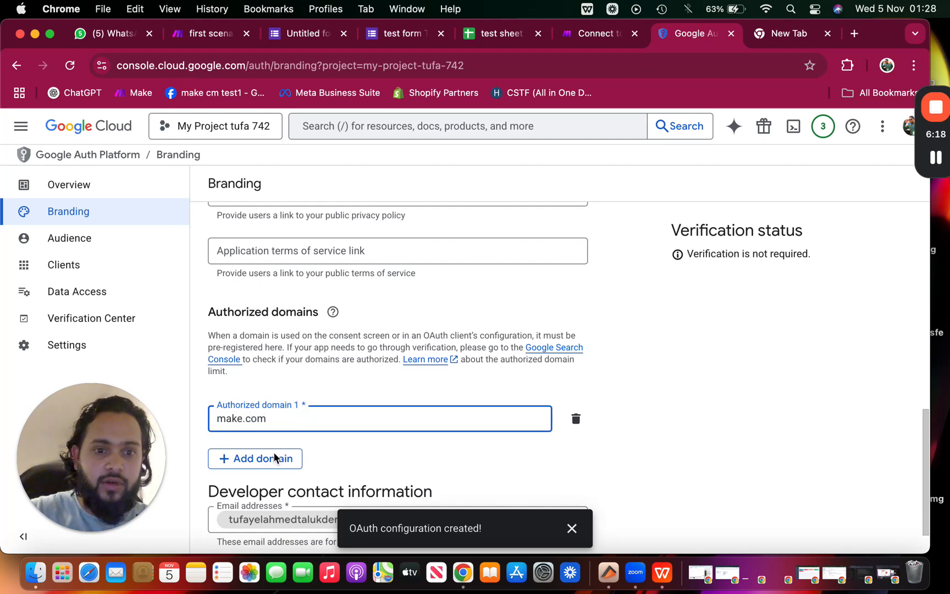
pyautogui.click(276, 458)
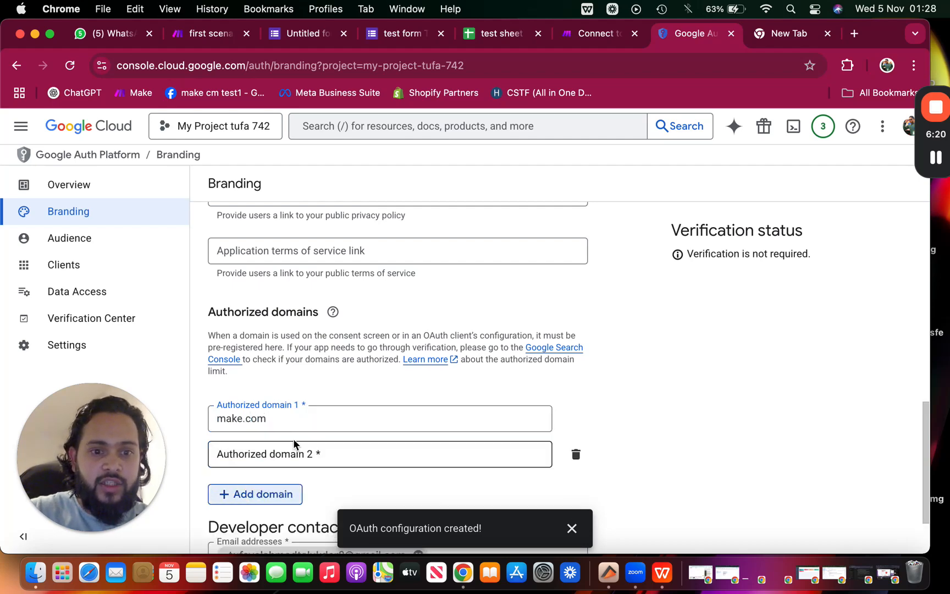
pyautogui.write('inte')
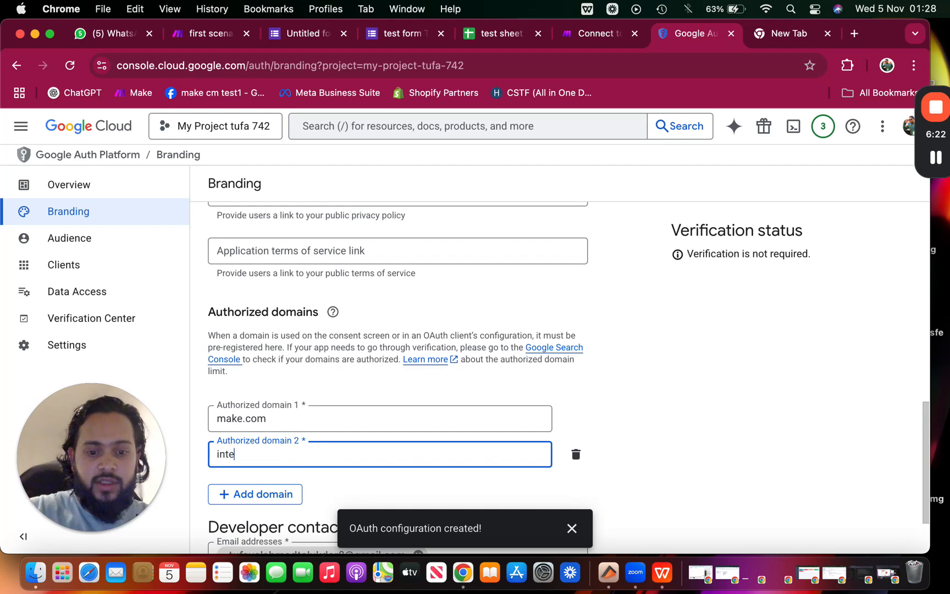
pyautogui.write('gro')
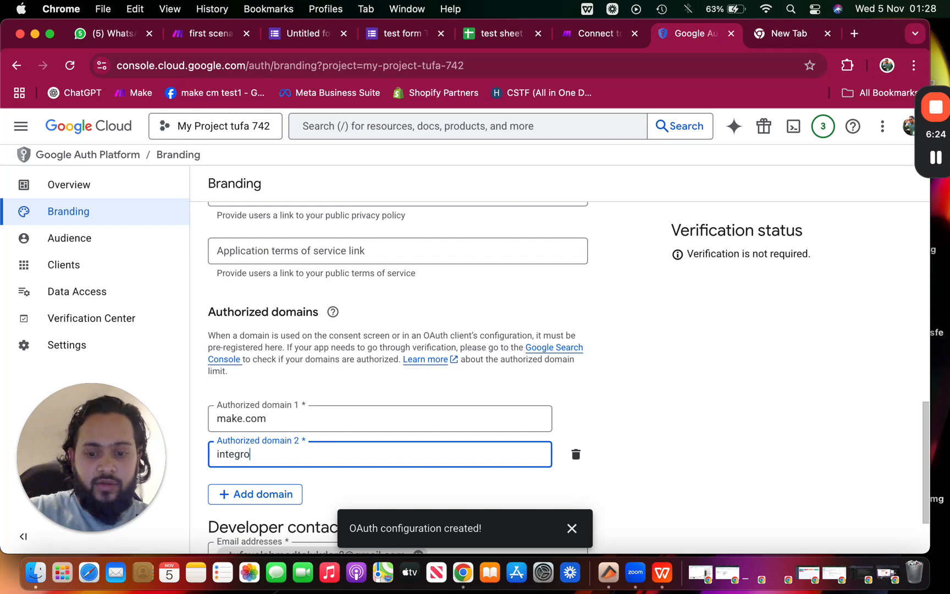
pyautogui.write('mat.com')
pyautogui.scroll(-3, 438, 263)
pyautogui.click(569, 528)
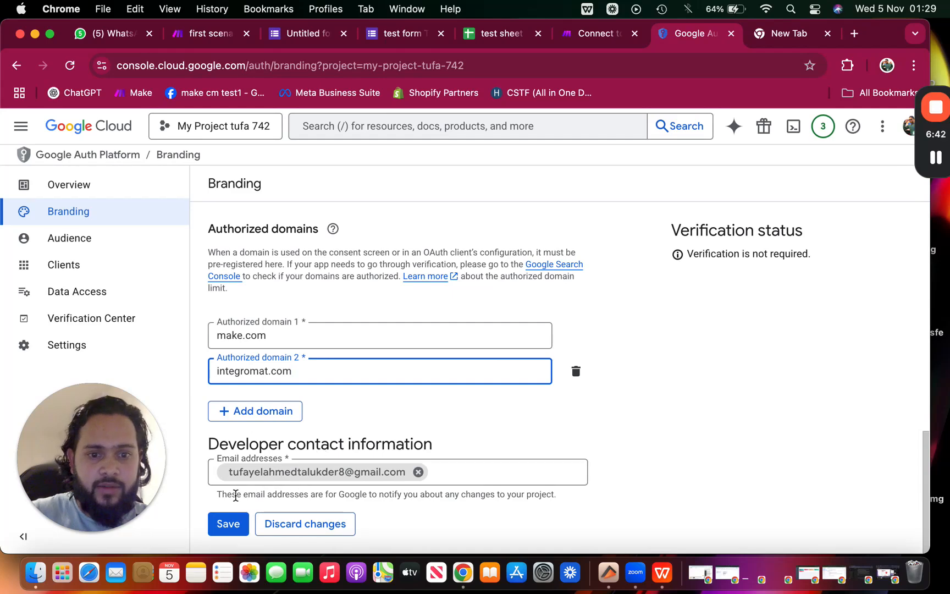
pyautogui.click(230, 524)
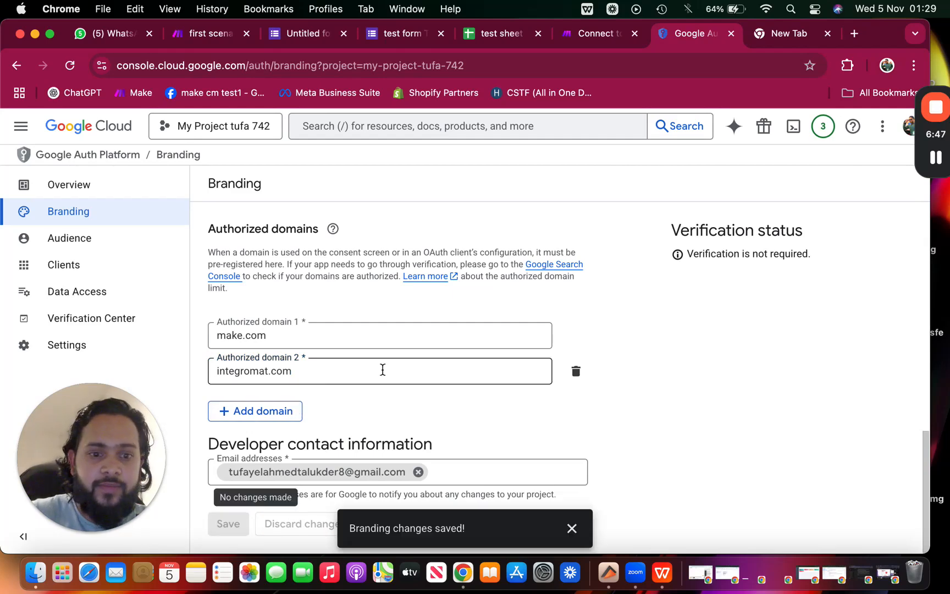
# Publish the app on the Audience page, confirming the push from testing to production
pyautogui.click(141, 237)
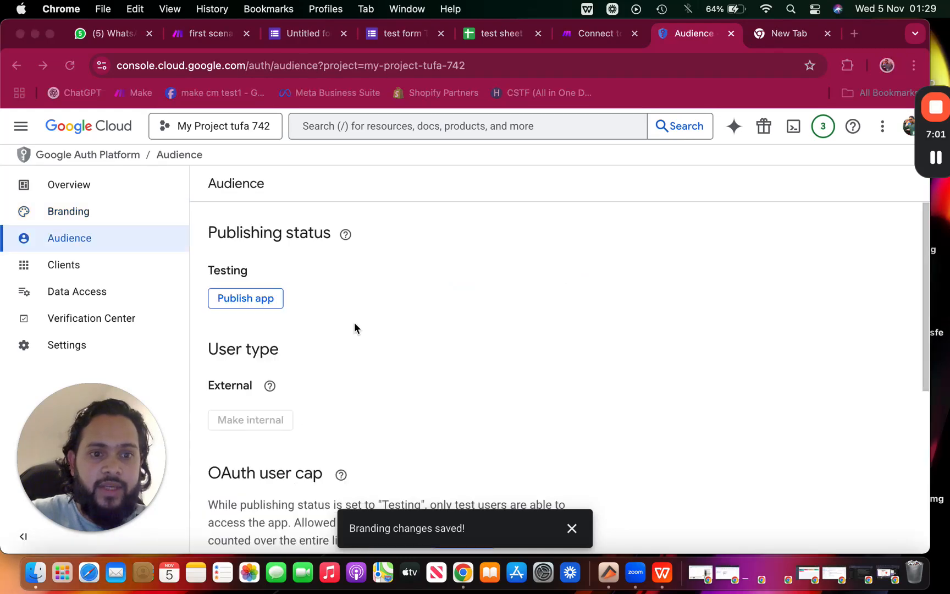
pyautogui.click(254, 300)
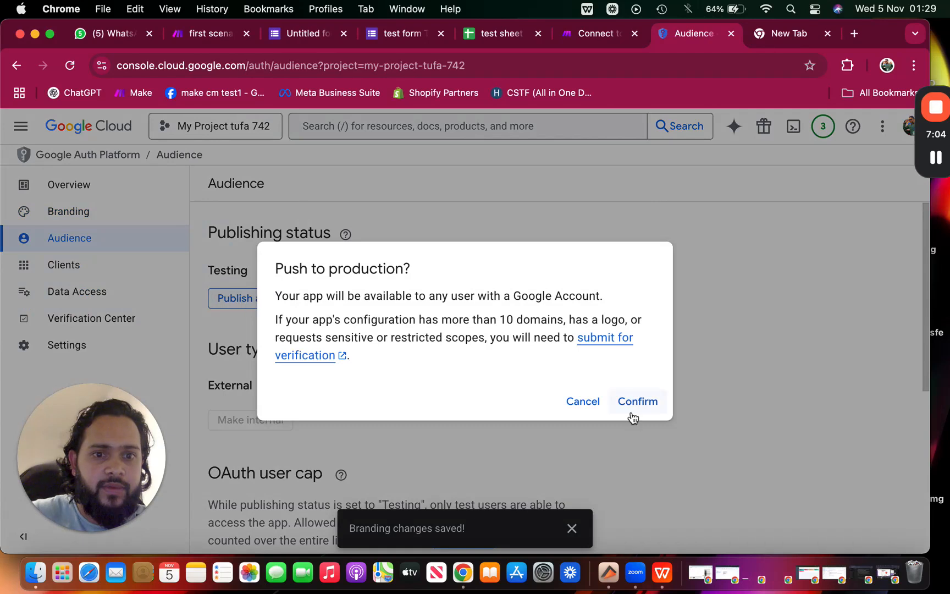
pyautogui.click(642, 401)
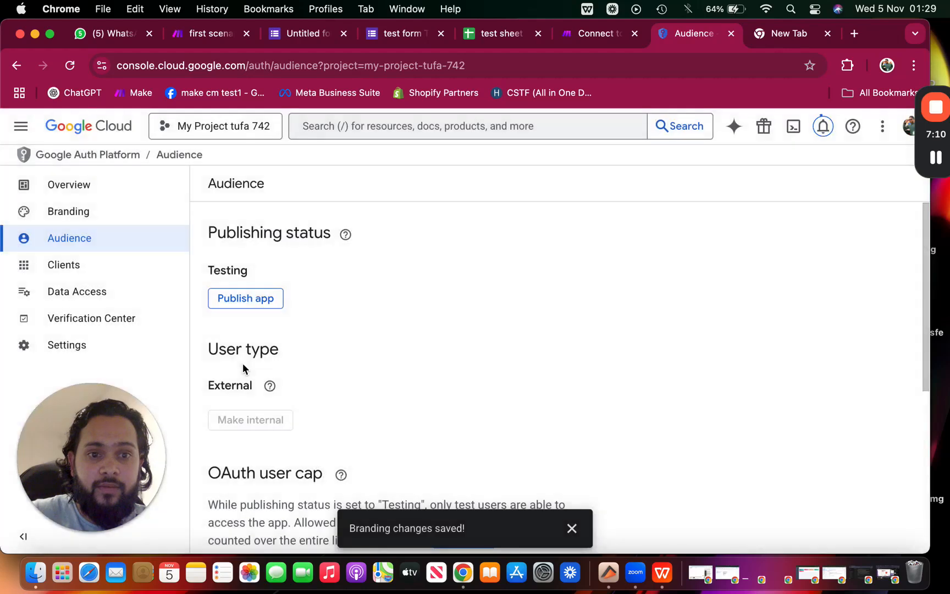
pyautogui.scroll(-3, 243, 364)
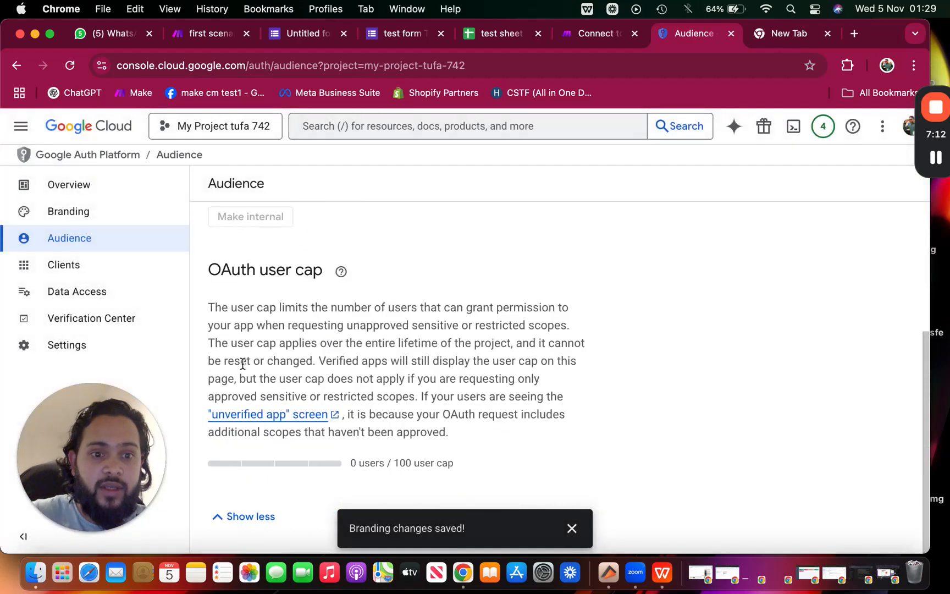
# On the Data Access page, filter the add-scopes list to the Gmail API
pyautogui.click(100, 264)
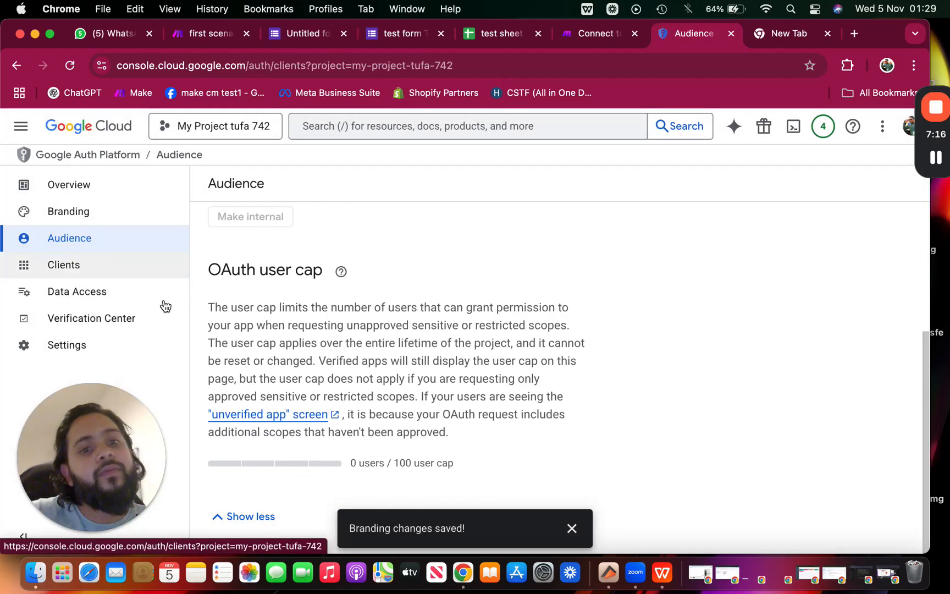
pyautogui.click(127, 298)
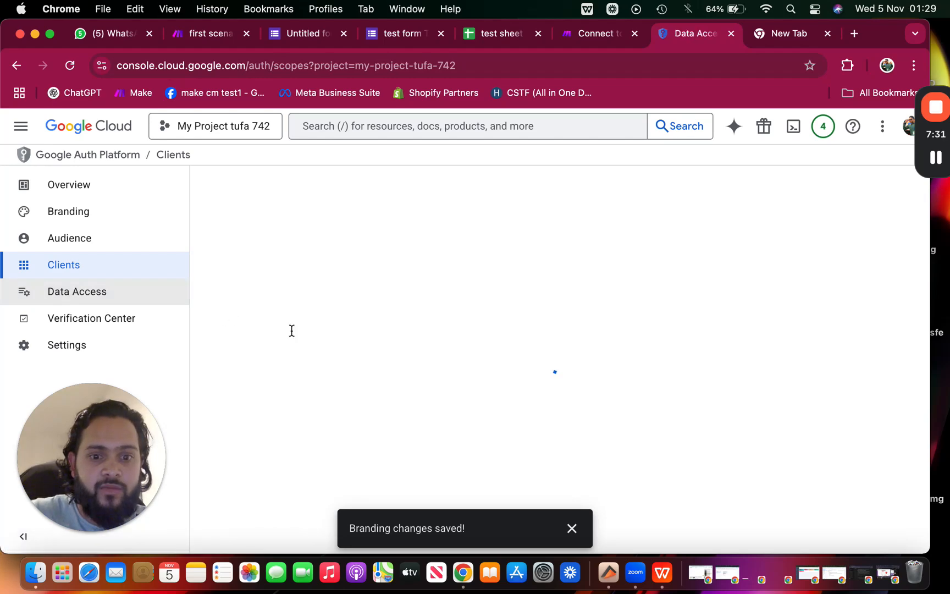
pyautogui.scroll(-2, 441, 393)
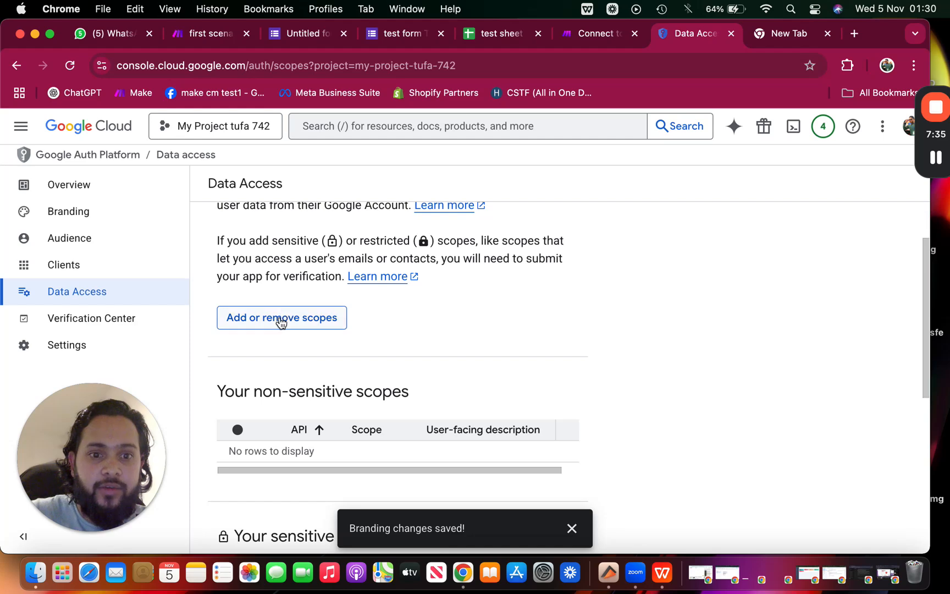
pyautogui.click(281, 320)
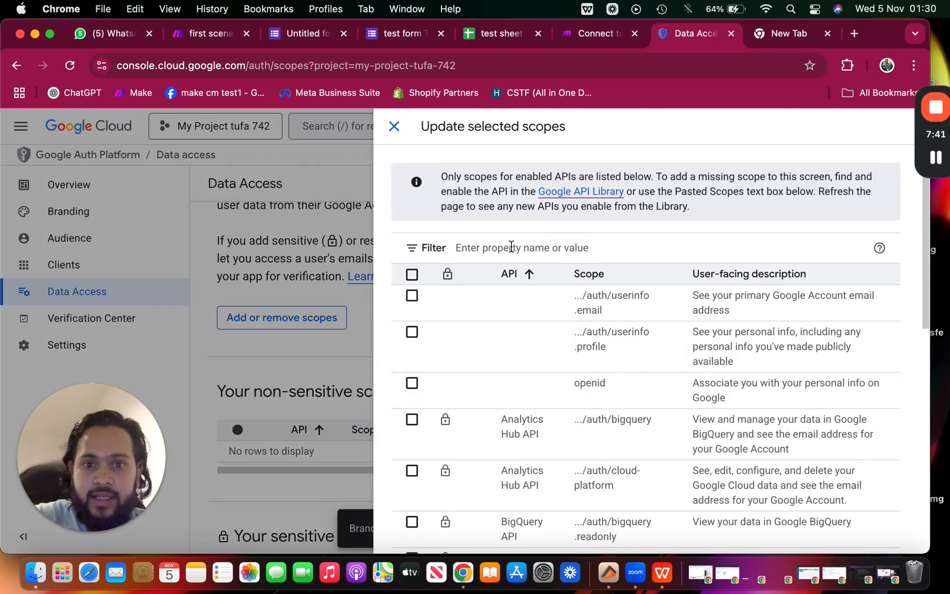
pyautogui.click(511, 247)
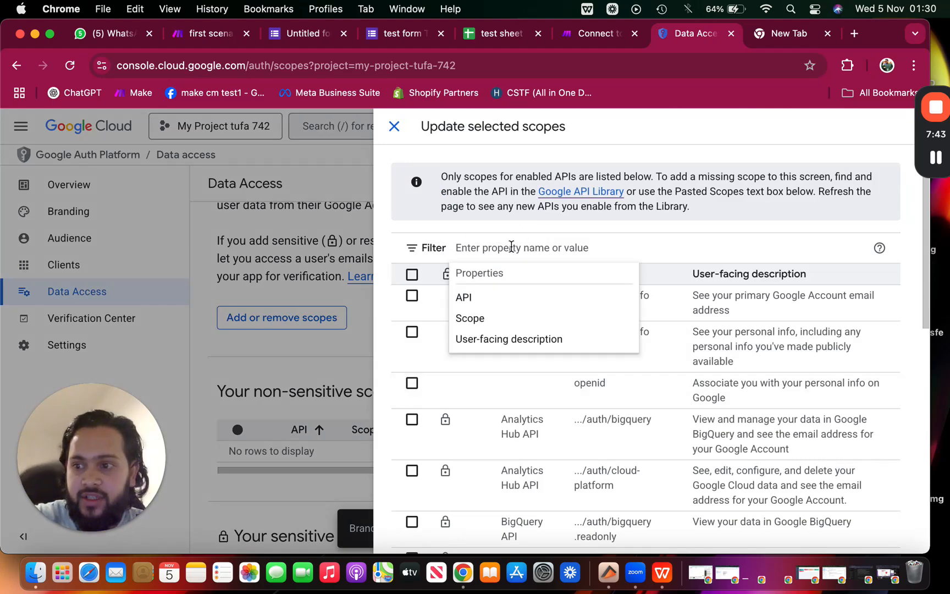
pyautogui.write('gmsil')
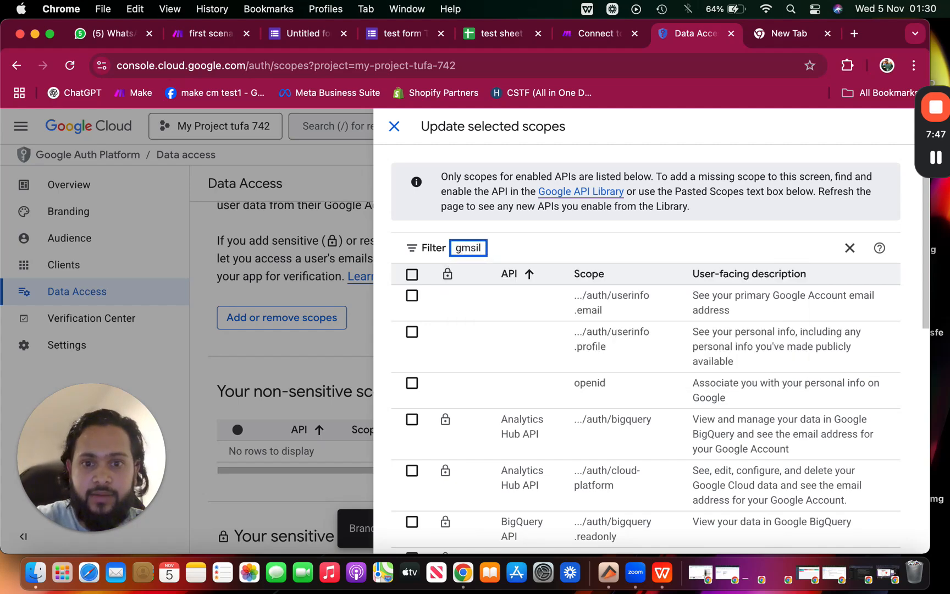
pyautogui.press('BackSpace')
pyautogui.press('BackSpace')
pyautogui.press('BackSpace')
pyautogui.write('ail')
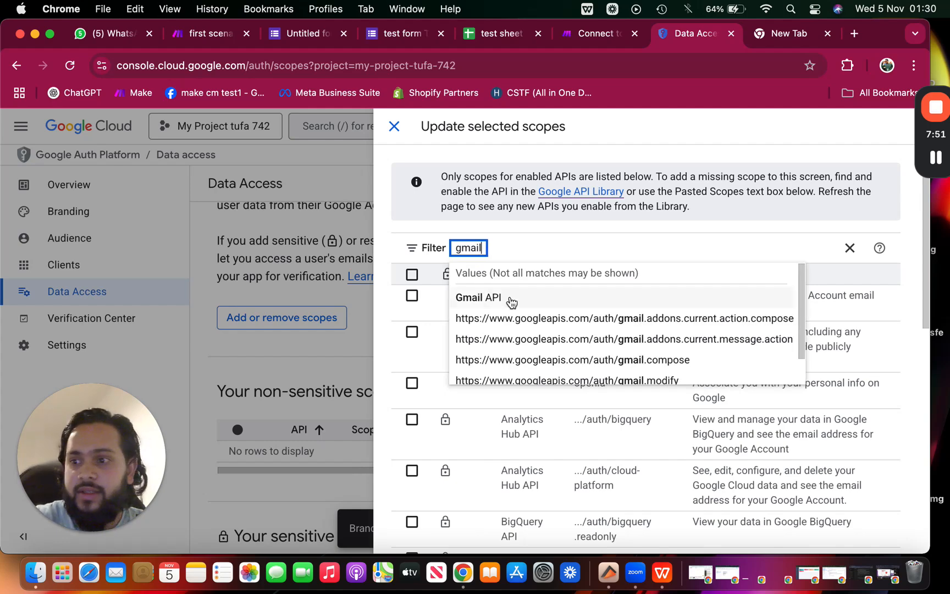
pyautogui.click(511, 300)
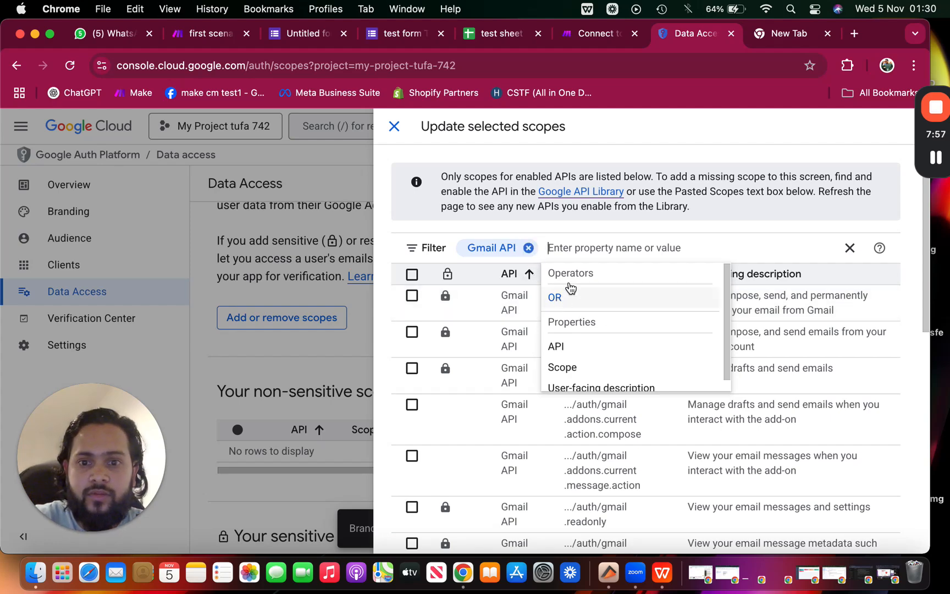
pyautogui.click(807, 322)
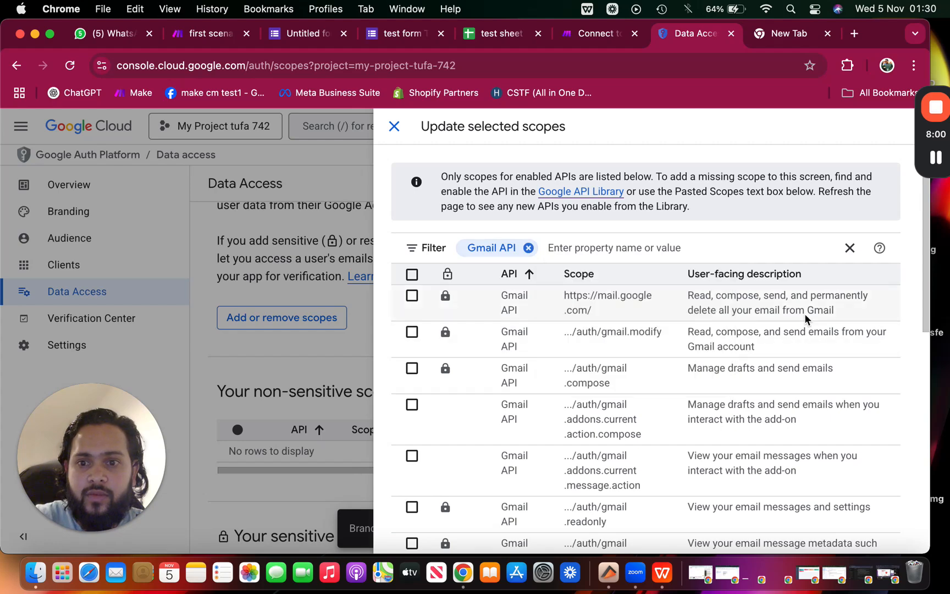
# Tick the Gmail scopes, including gmail.readonly and gmail.metadata
pyautogui.click(412, 296)
pyautogui.scroll(-3, 411, 341)
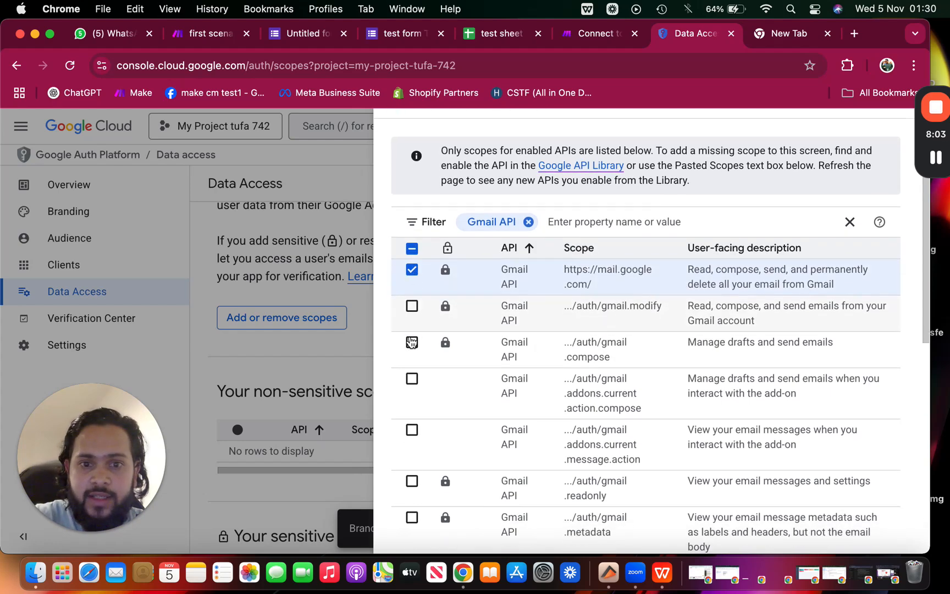
pyautogui.click(412, 267)
pyautogui.click(413, 304)
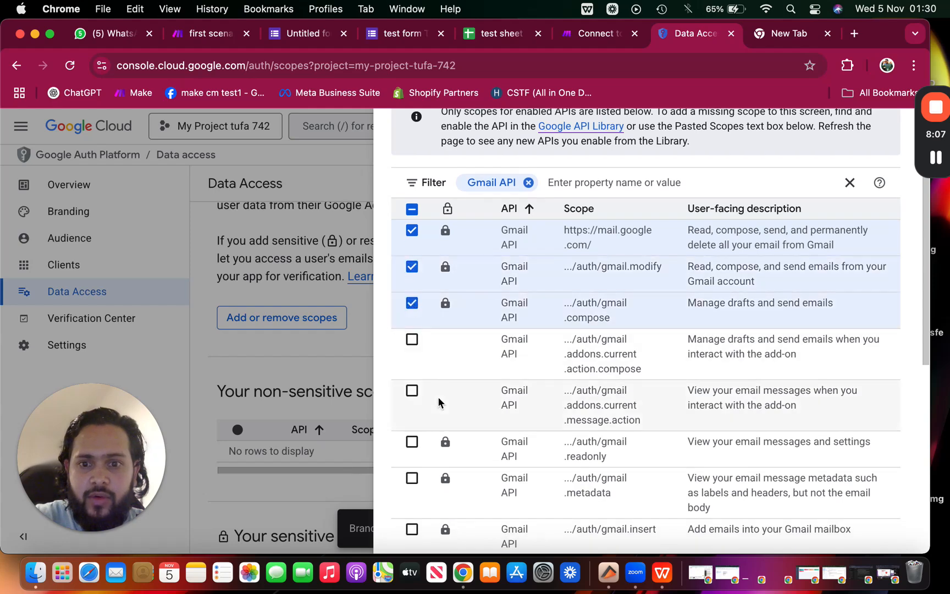
pyautogui.scroll(-2, 439, 401)
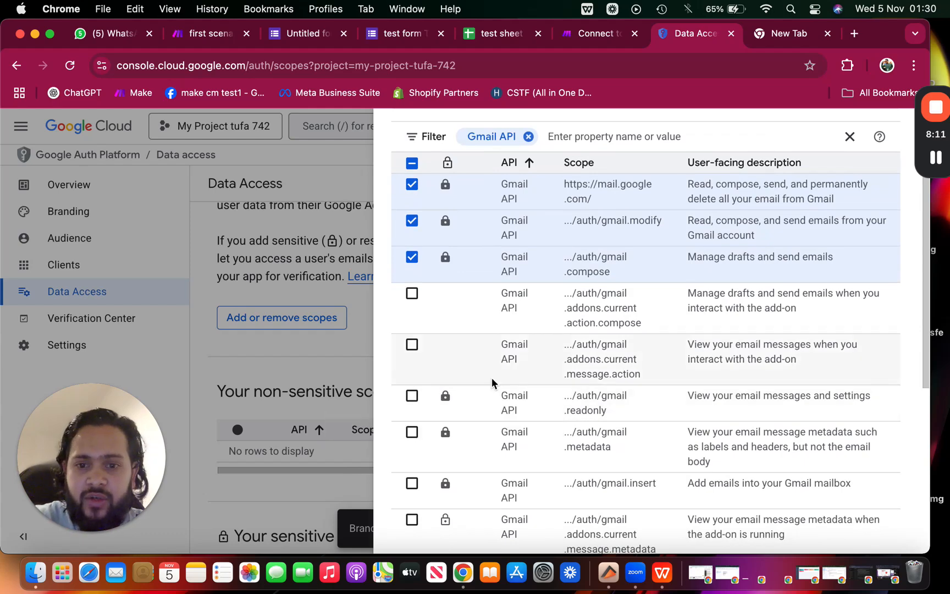
pyautogui.click(412, 396)
pyautogui.scroll(-3, 410, 399)
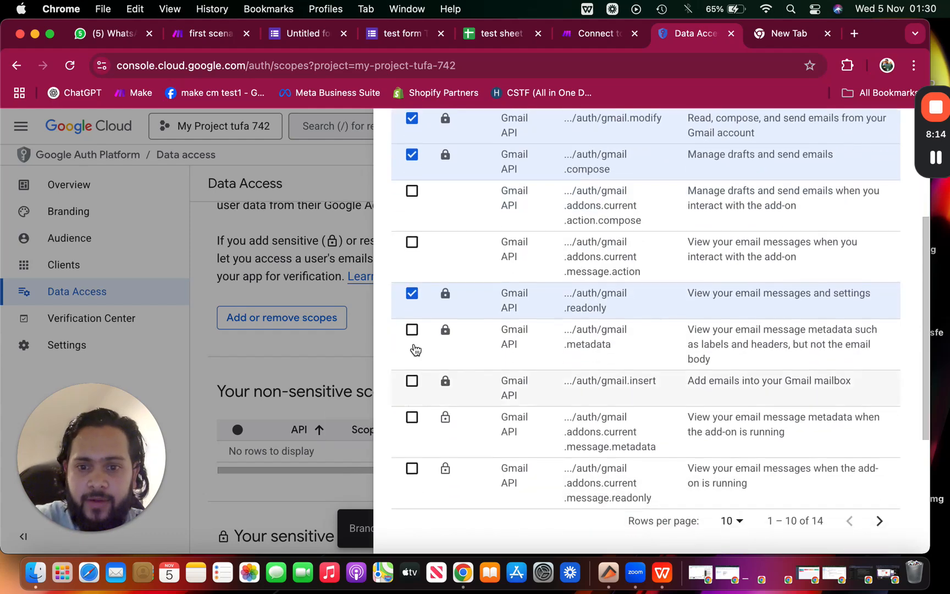
pyautogui.click(412, 331)
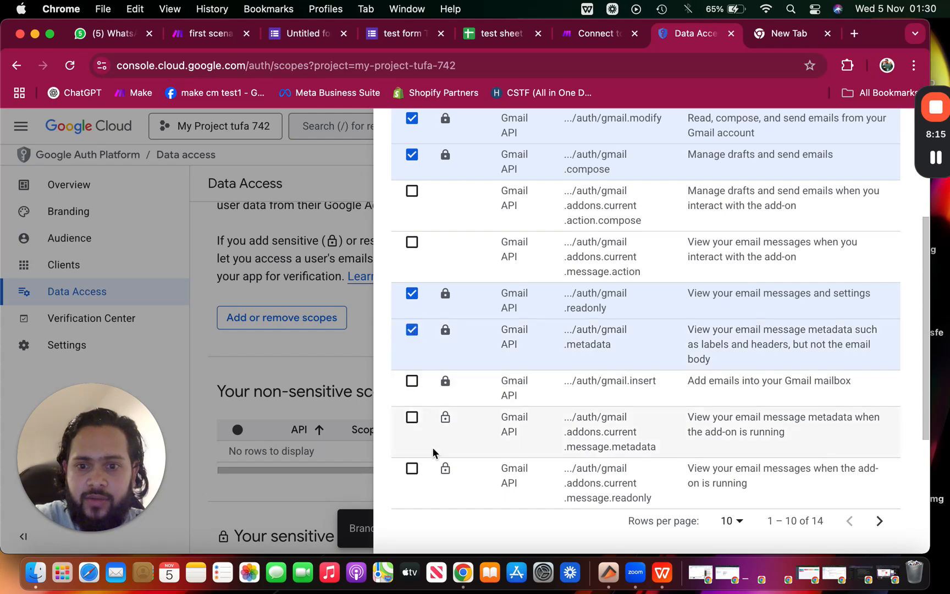
pyautogui.scroll(-3, 433, 452)
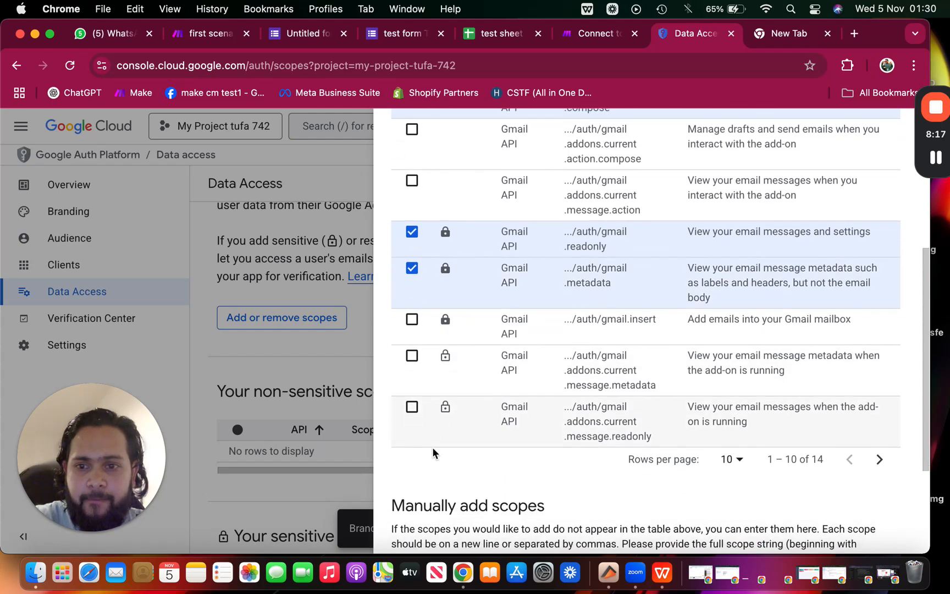
# Tick the gmail.send and gmail.labels scopes and apply the scope update
pyautogui.click(876, 451)
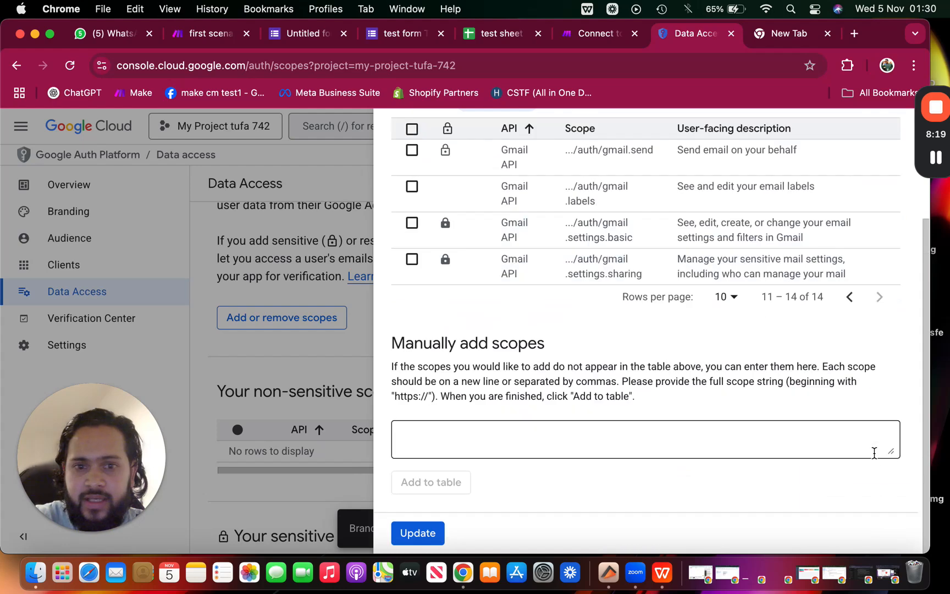
pyautogui.scroll(3, 675, 326)
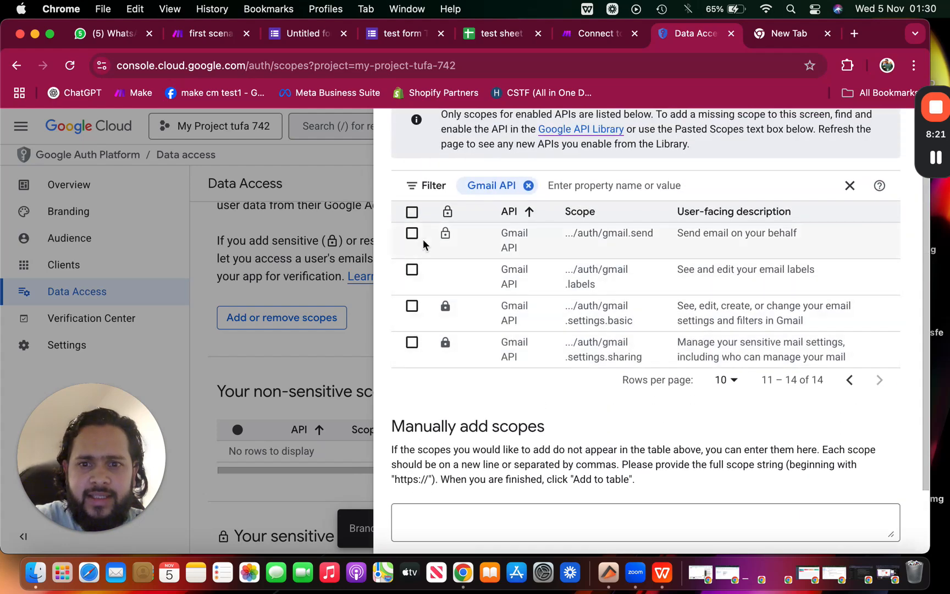
pyautogui.click(412, 233)
pyautogui.click(413, 270)
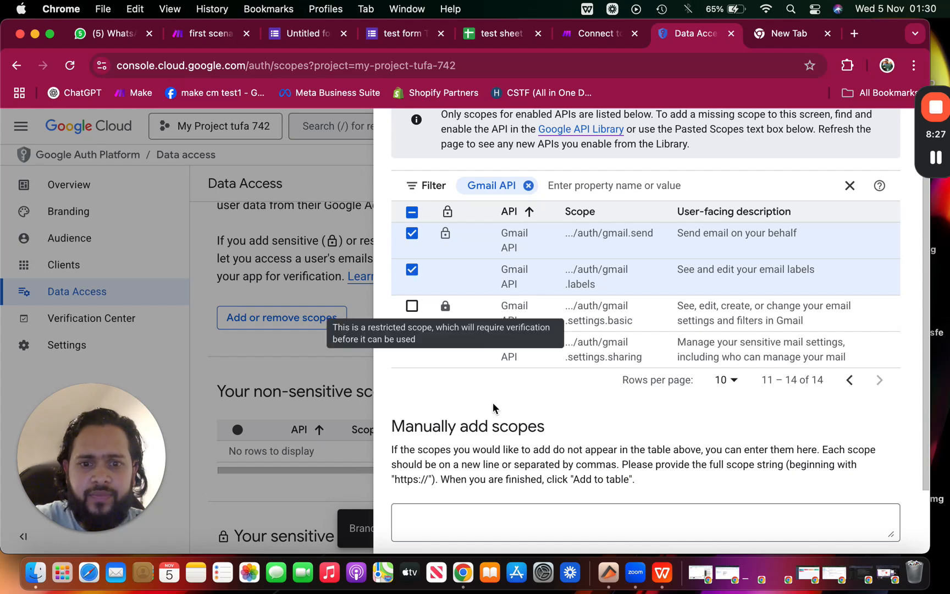
pyautogui.scroll(-3, 492, 407)
pyautogui.click(432, 448)
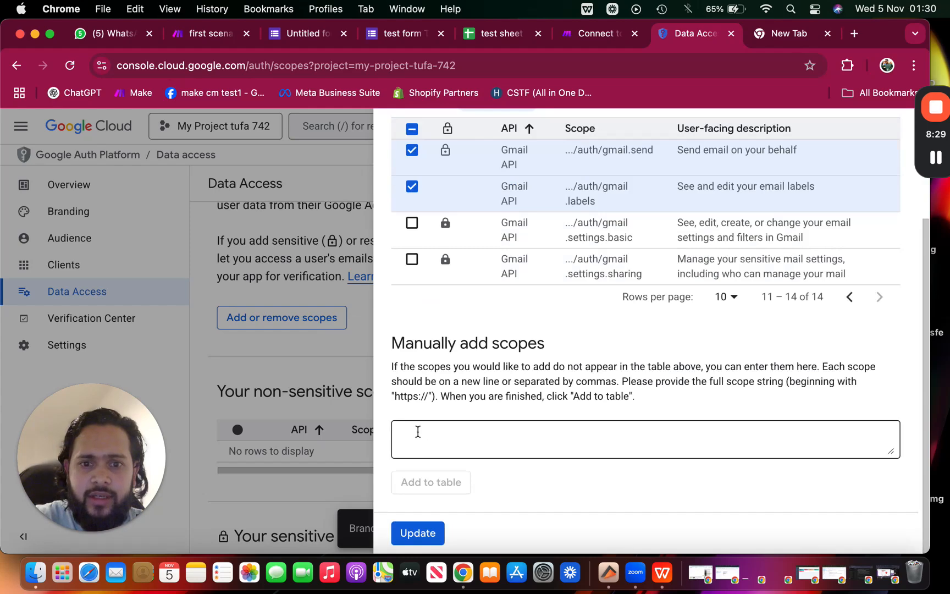
pyautogui.click(421, 533)
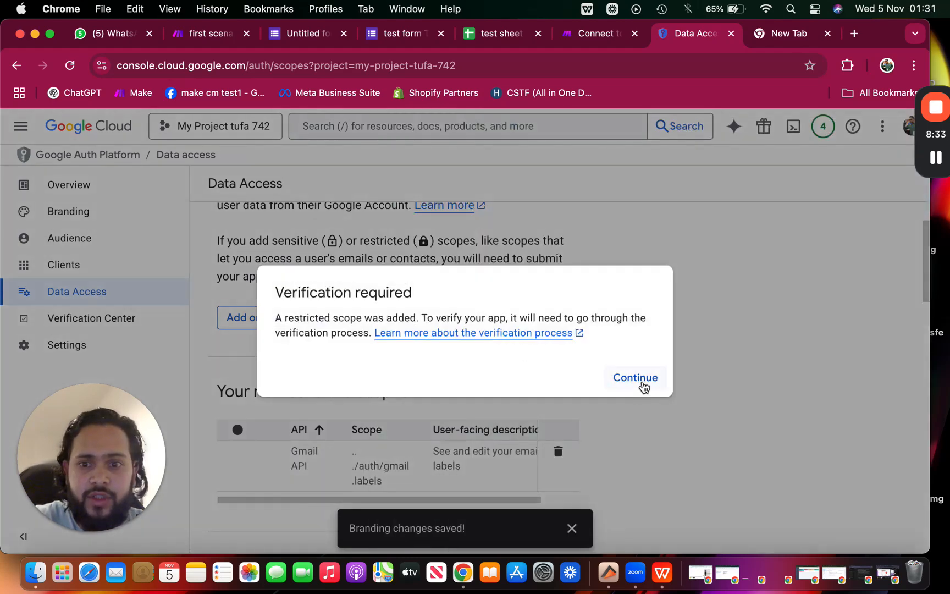
# Acknowledge the restricted-scope notice, save data access, and start a new OAuth client
pyautogui.click(638, 391)
pyautogui.scroll(-10, 643, 389)
pyautogui.click(225, 517)
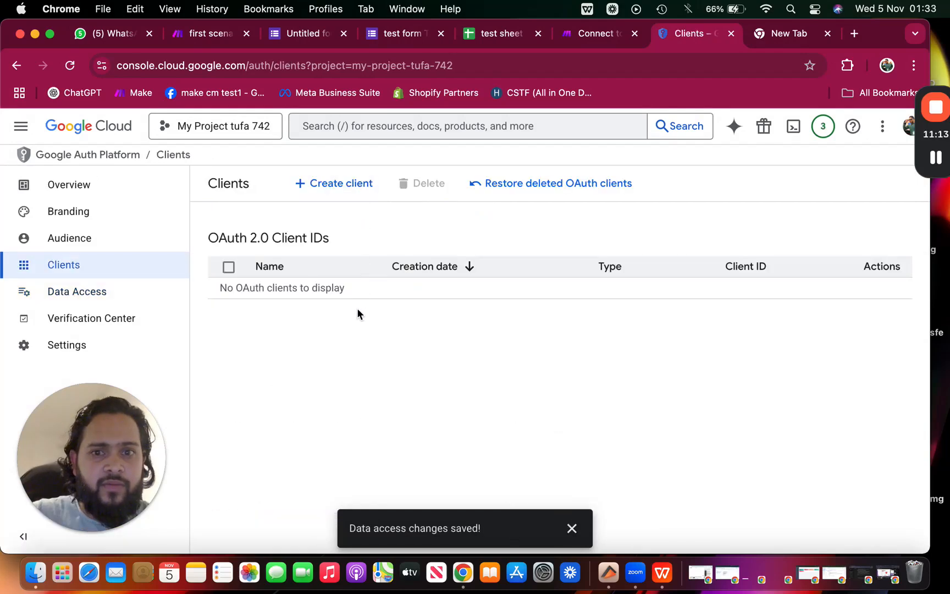
pyautogui.click(339, 185)
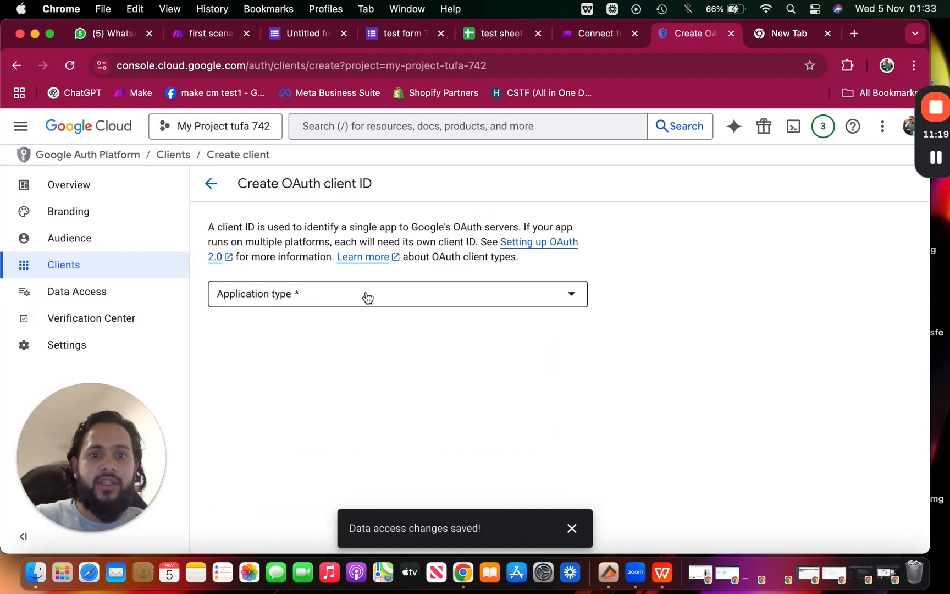
# Make the client a Web application named 'tufa make 742'
pyautogui.click(364, 296)
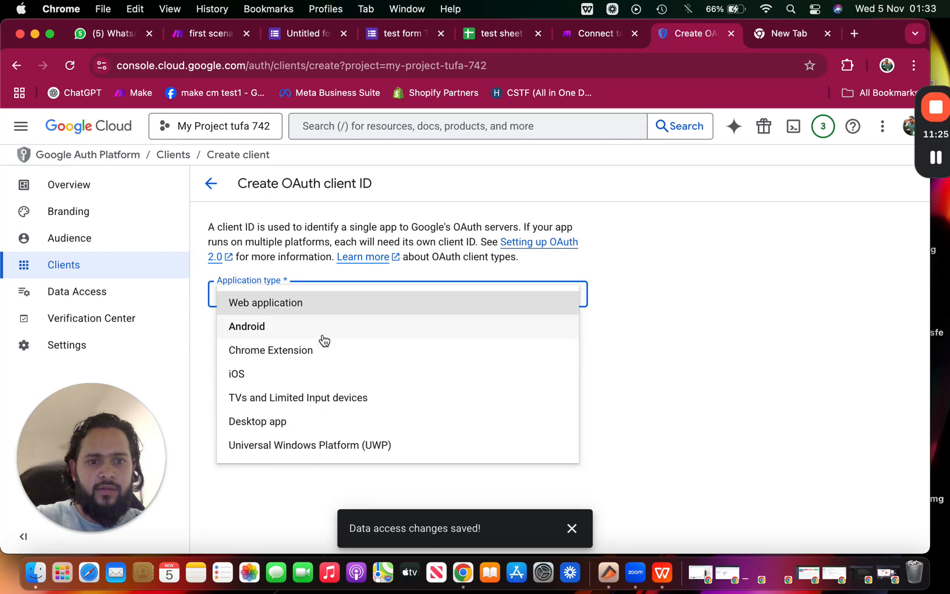
pyautogui.click(325, 304)
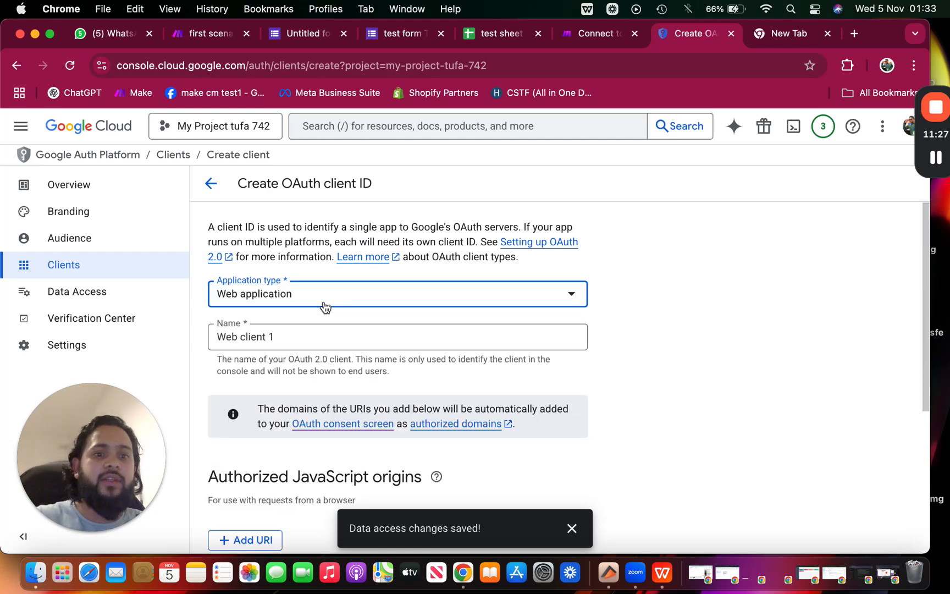
pyautogui.click(332, 337)
pyautogui.tripleClick(332, 337)
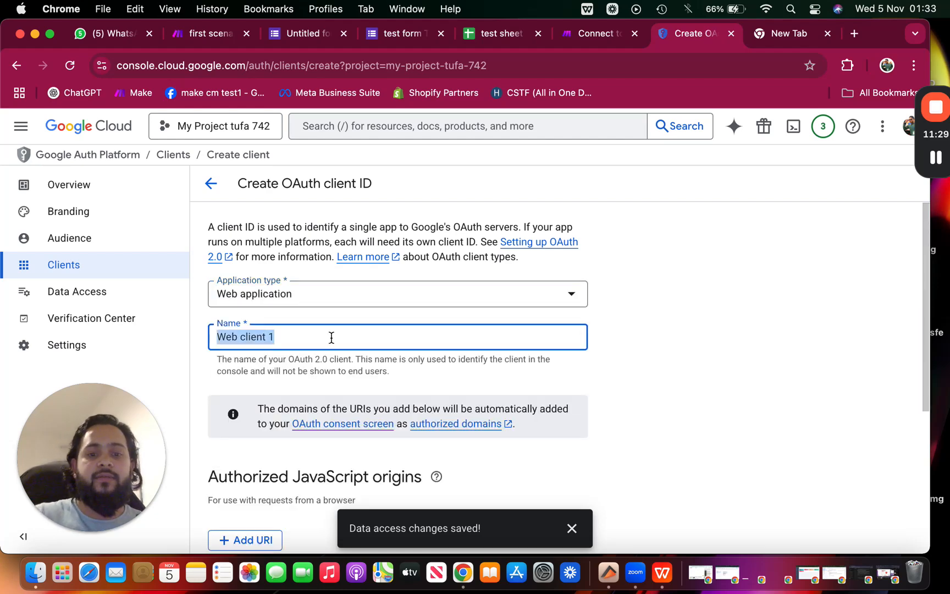
pyautogui.write('tufa make')
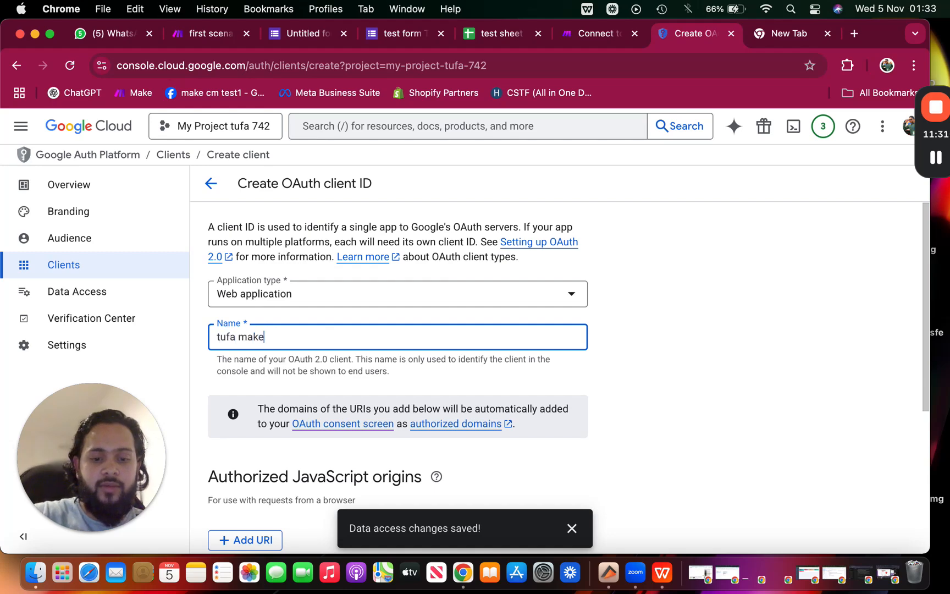
pyautogui.write(' 74')
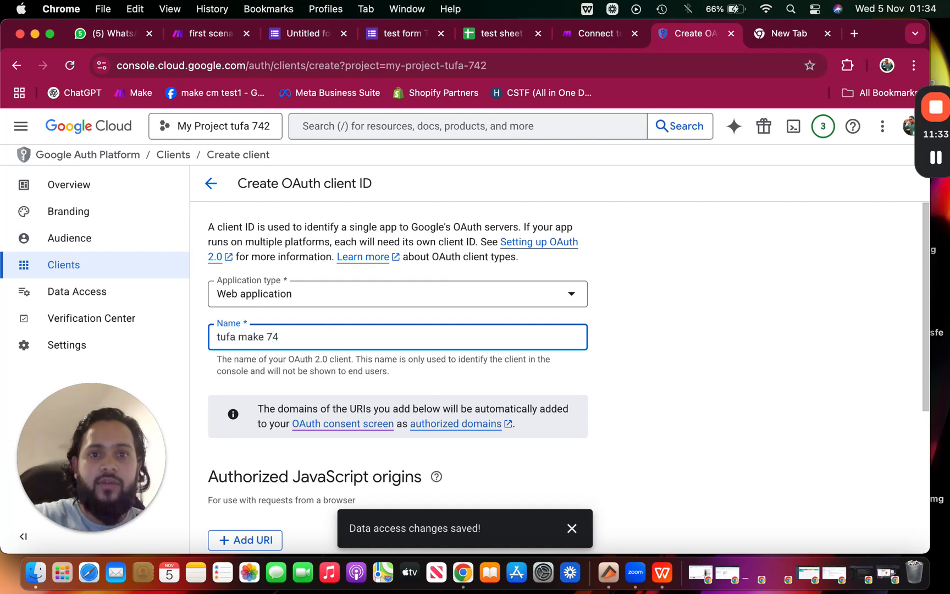
pyautogui.write('2')
# Add an empty redirect URI entry and switch to Make's custom OAuth help article
pyautogui.scroll(-5, 291, 369)
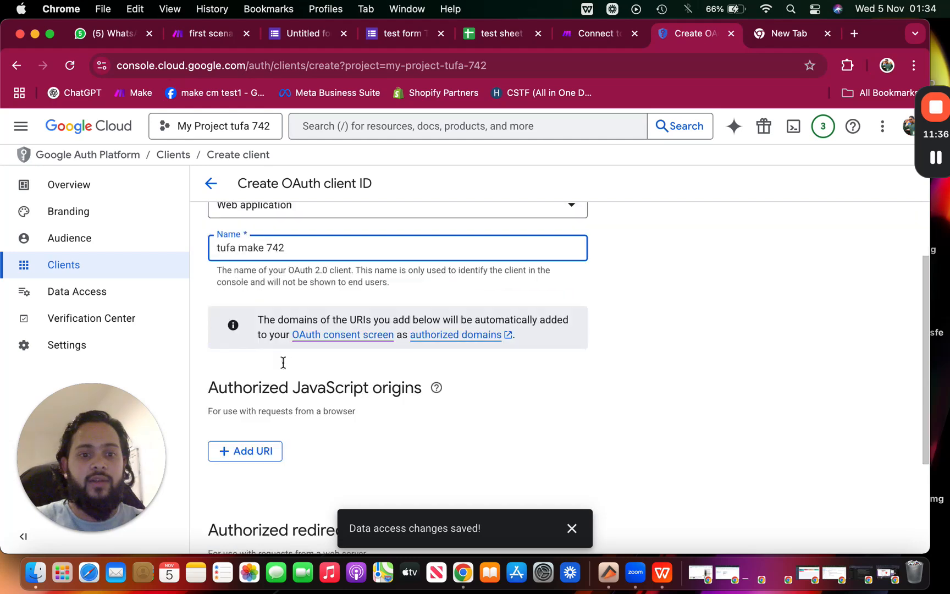
pyautogui.scroll(-2, 281, 373)
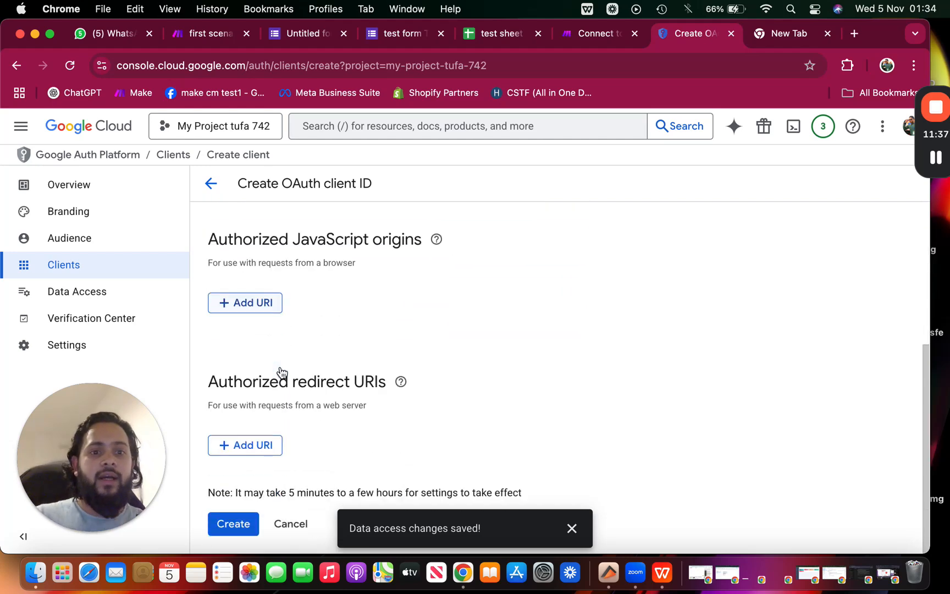
pyautogui.click(258, 445)
pyautogui.scroll(-2, 469, 346)
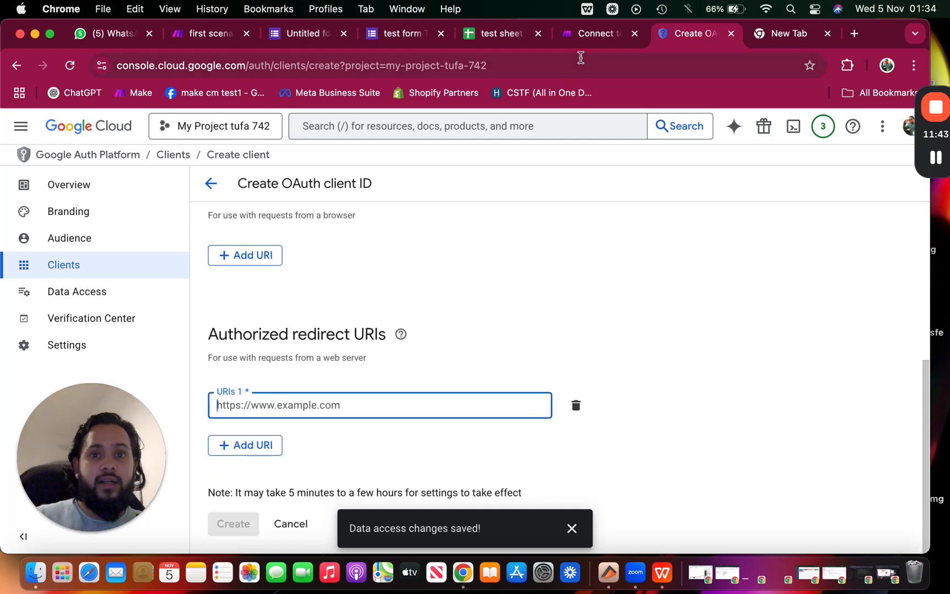
pyautogui.click(593, 38)
pyautogui.scroll(-5, 463, 347)
pyautogui.scroll(-1, 463, 342)
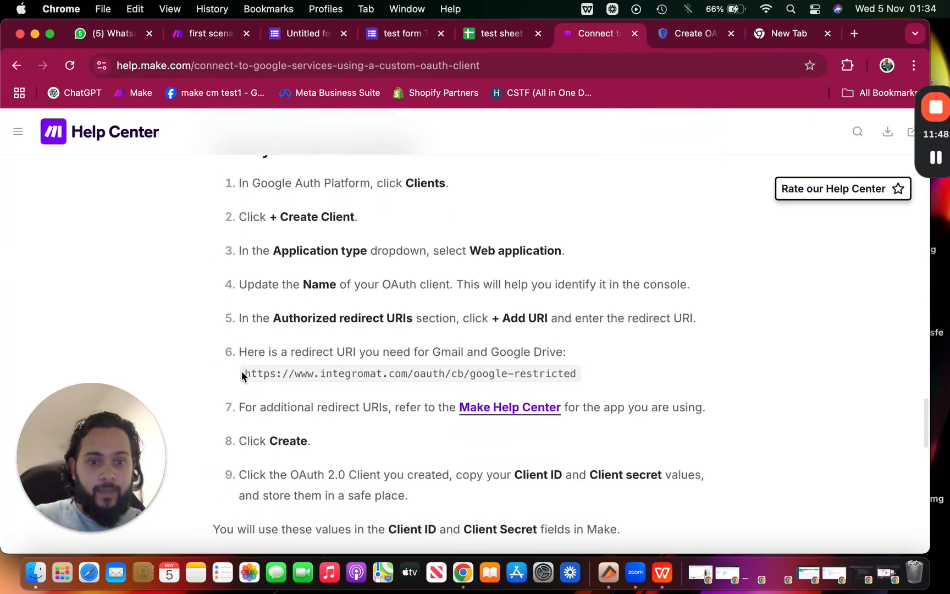
pyautogui.moveTo(241, 371); pyautogui.dragTo(586, 375)
pyautogui.press('super+c')
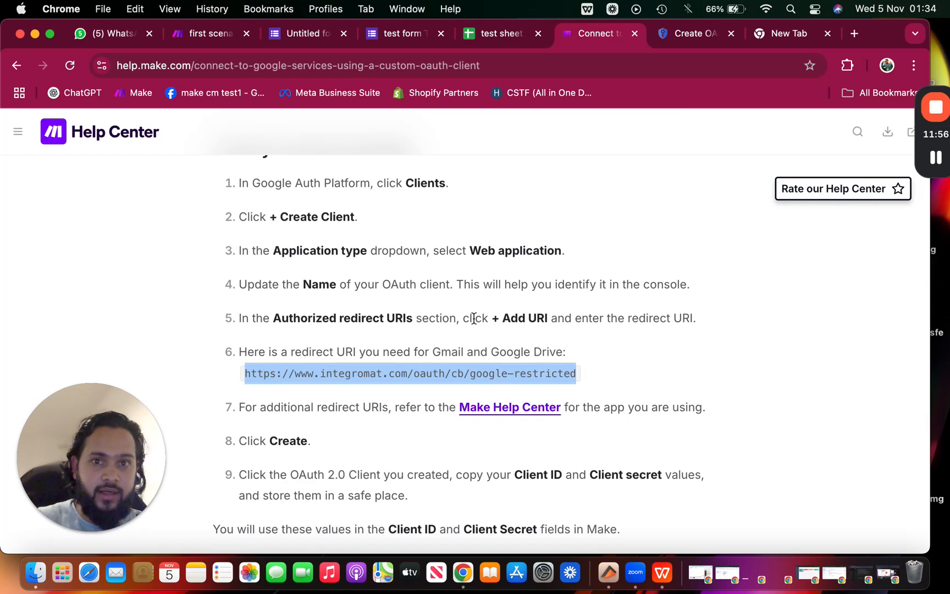
pyautogui.click(681, 36)
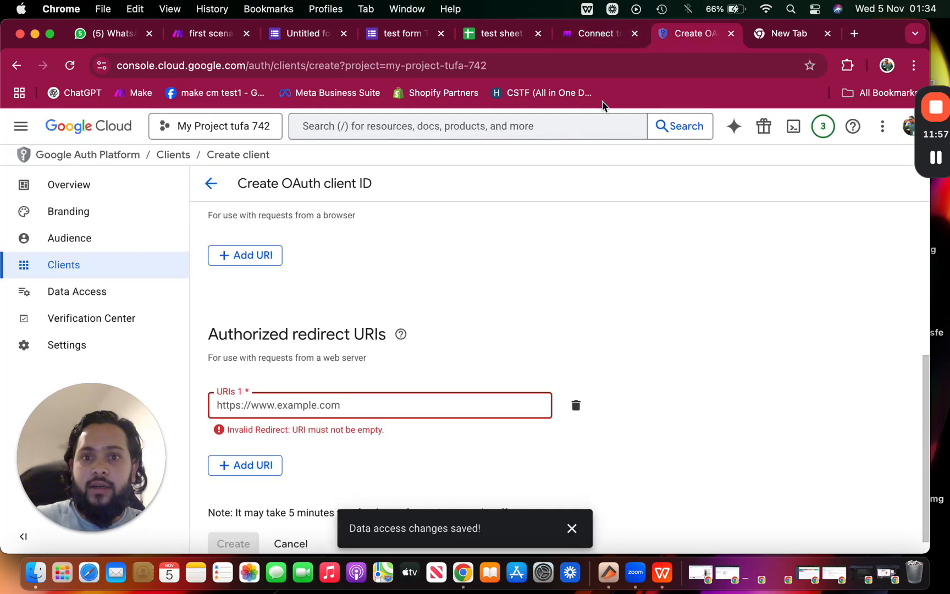
pyautogui.click(352, 402)
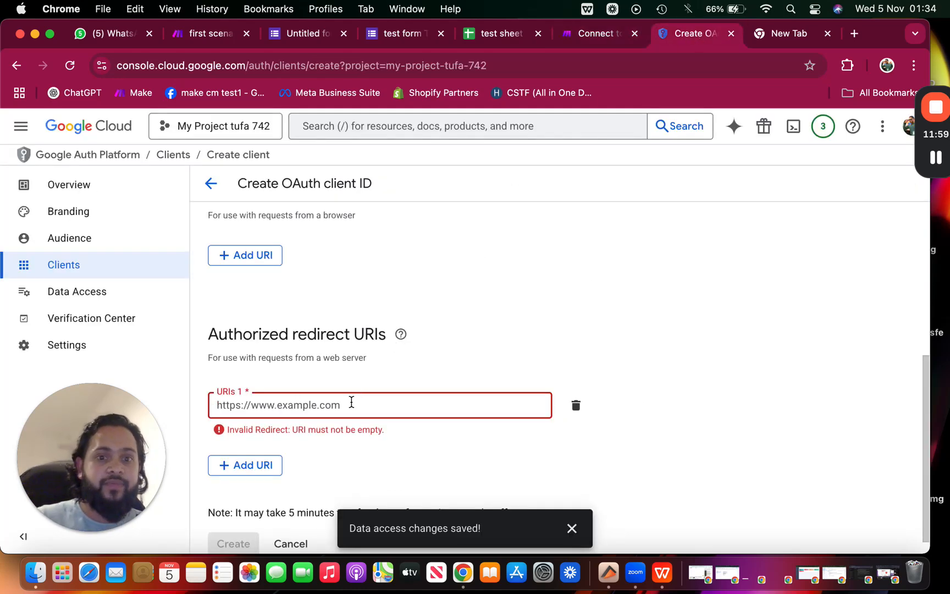
pyautogui.press('super+v')
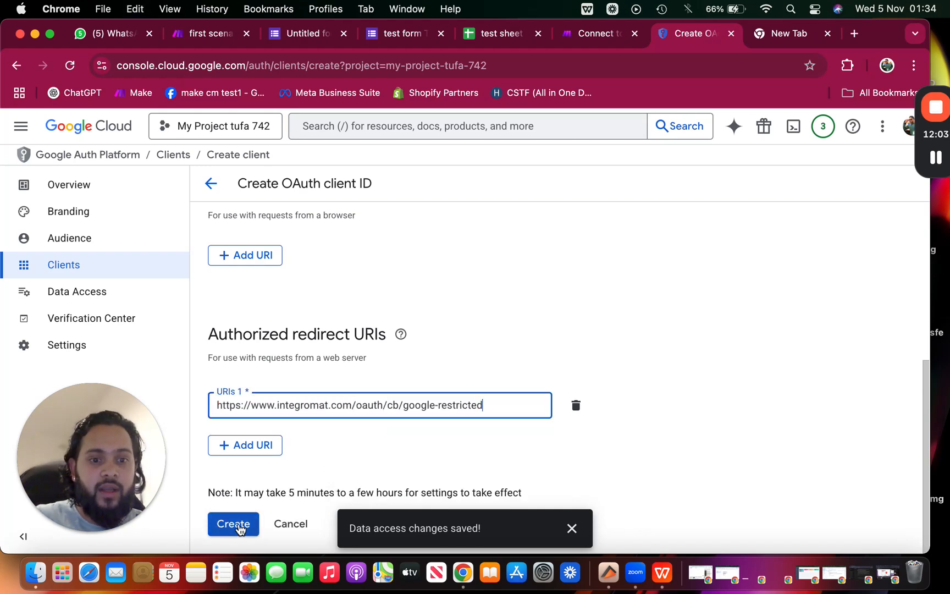
pyautogui.click(571, 527)
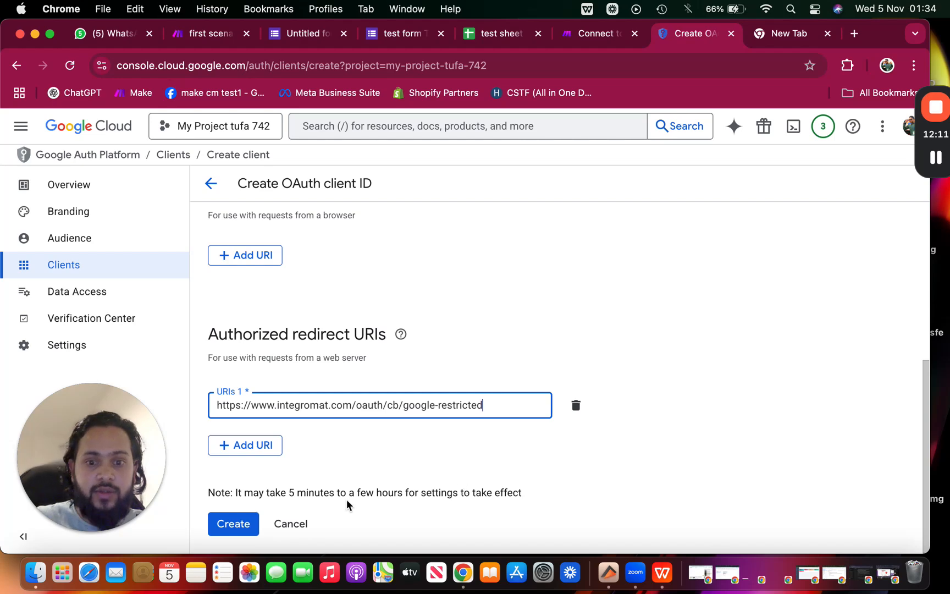
# Create the 'tufa make 742' client and review its generated client ID and client secret
pyautogui.click(227, 527)
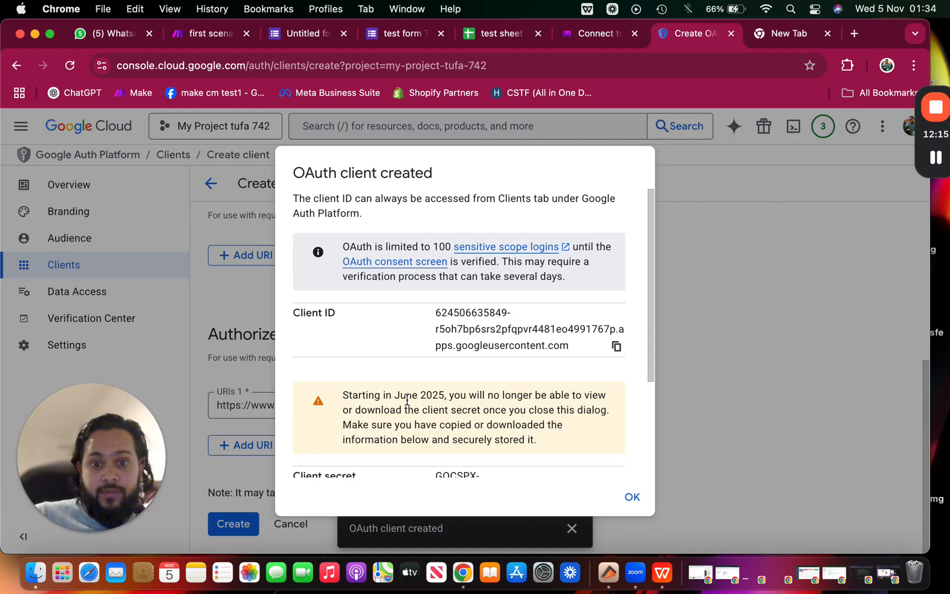
pyautogui.scroll(-1, 407, 400)
pyautogui.scroll(-1, 407, 398)
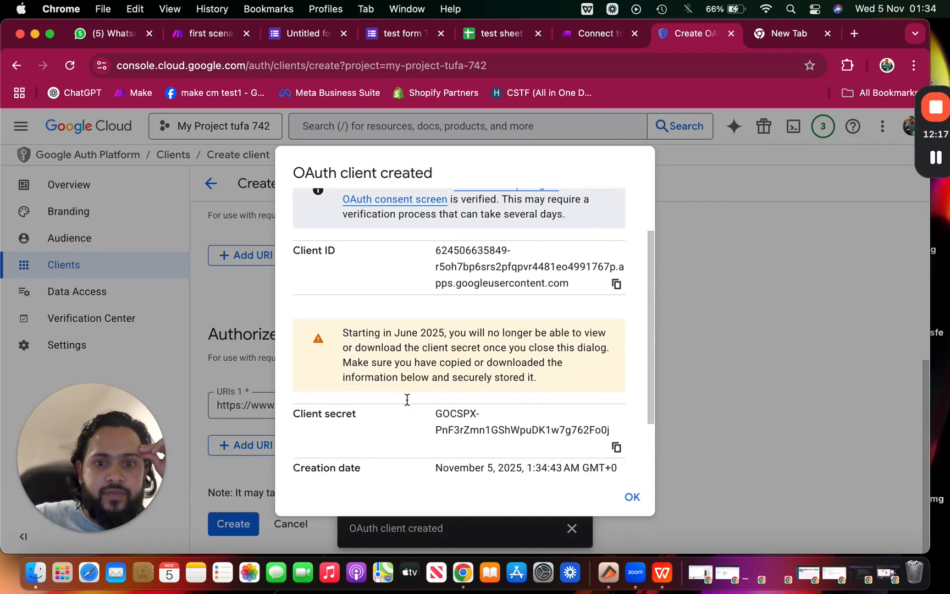
pyautogui.scroll(1, 407, 397)
pyautogui.scroll(-1, 415, 374)
pyautogui.scroll(3, 418, 366)
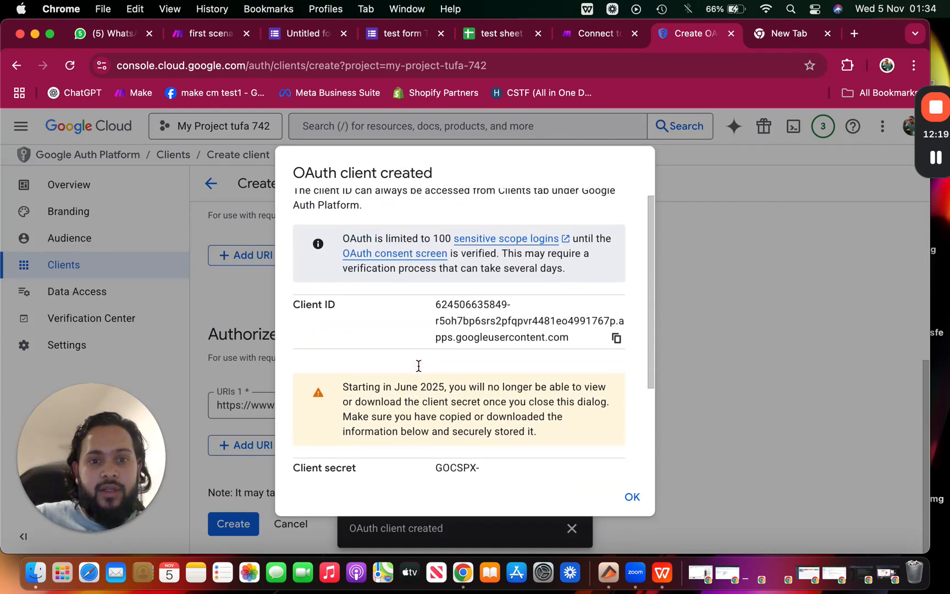
pyautogui.scroll(-4, 338, 312)
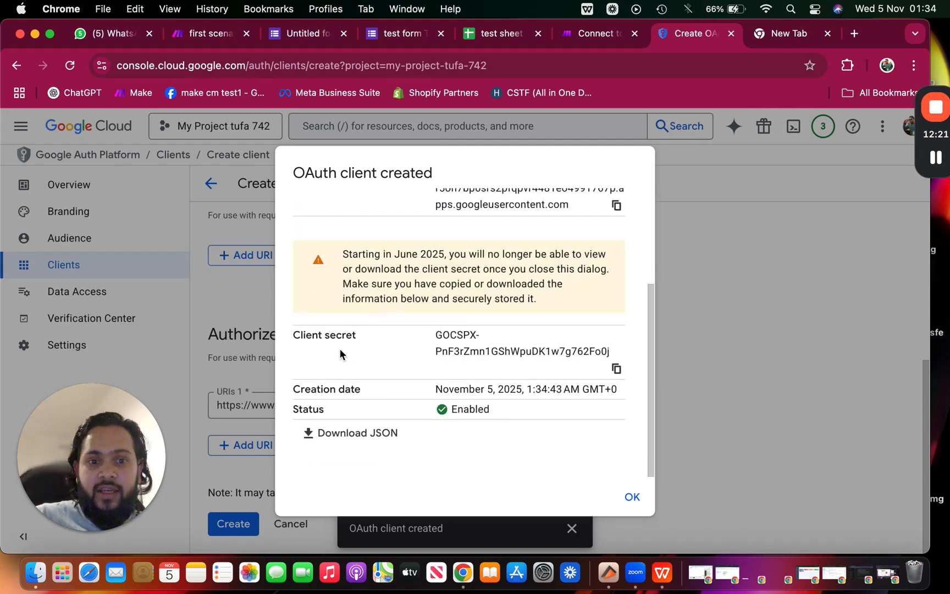
pyautogui.scroll(2, 438, 335)
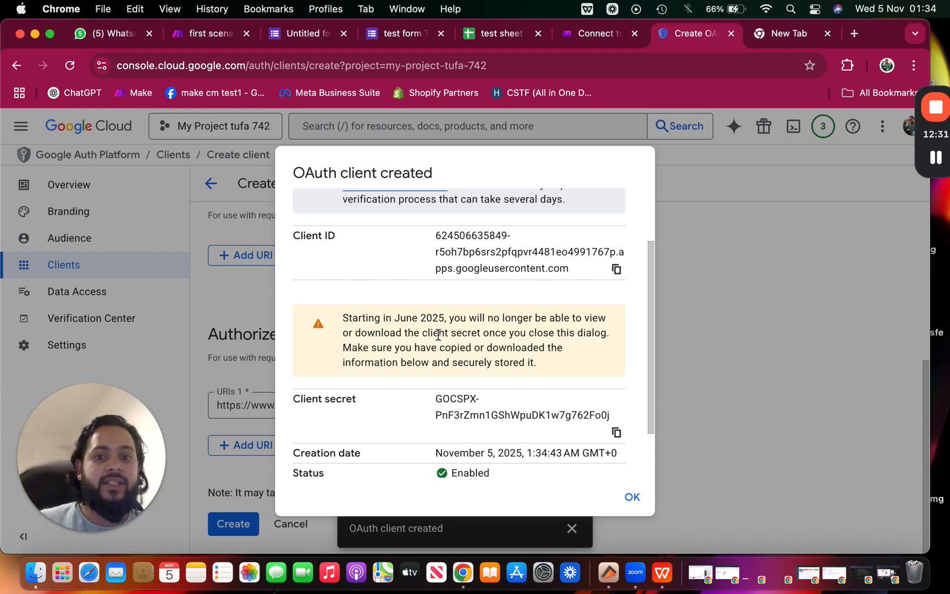
pyautogui.scroll(-1, 535, 339)
pyautogui.scroll(2, 535, 339)
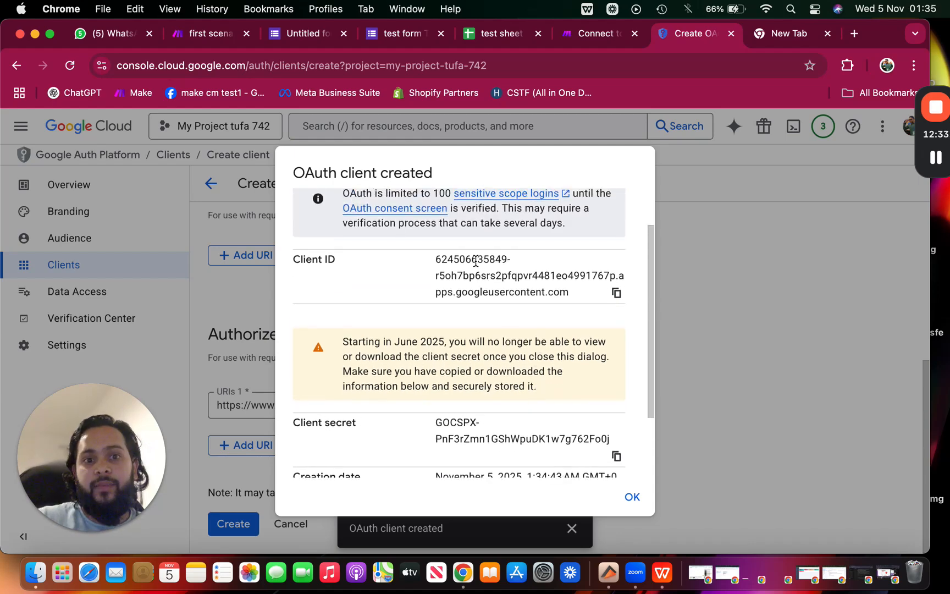
pyautogui.scroll(-1, 449, 433)
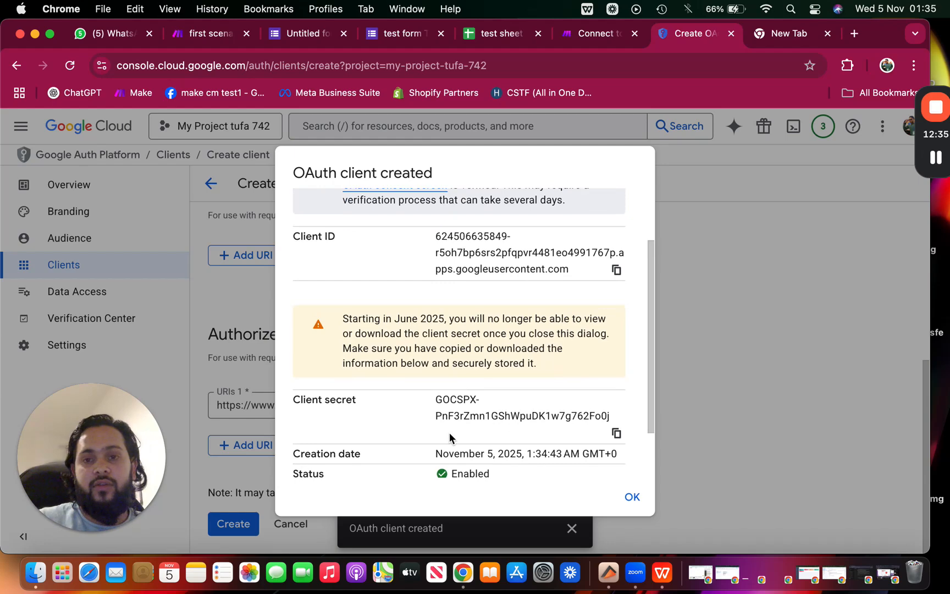